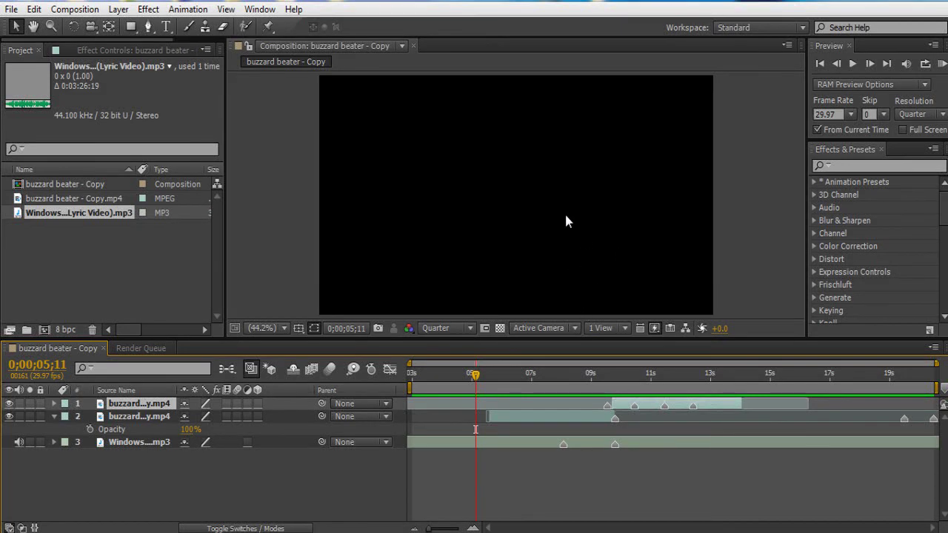
Scrub through the opening of the gameplay clip and RAM preview the composition from 0;00;05;21
drag(475, 380, 517, 393)
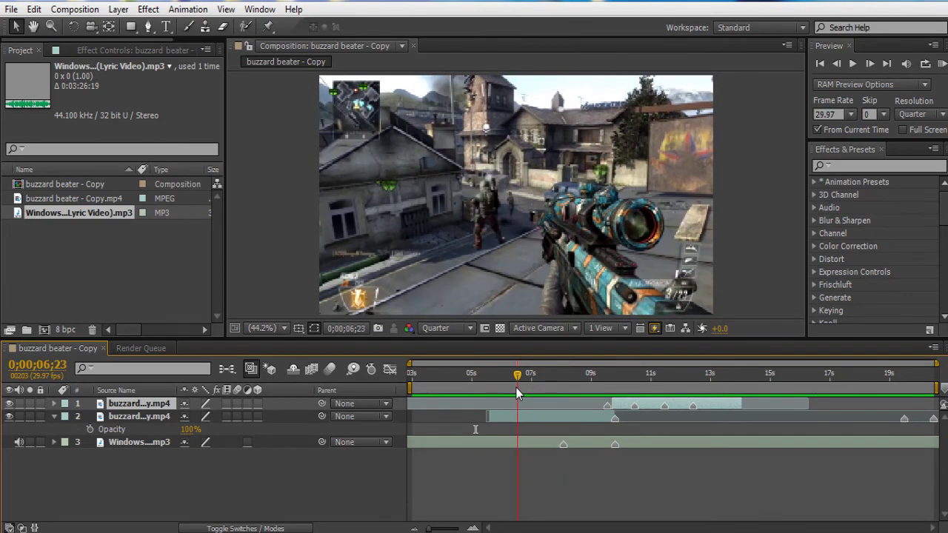
drag(516, 392, 495, 381)
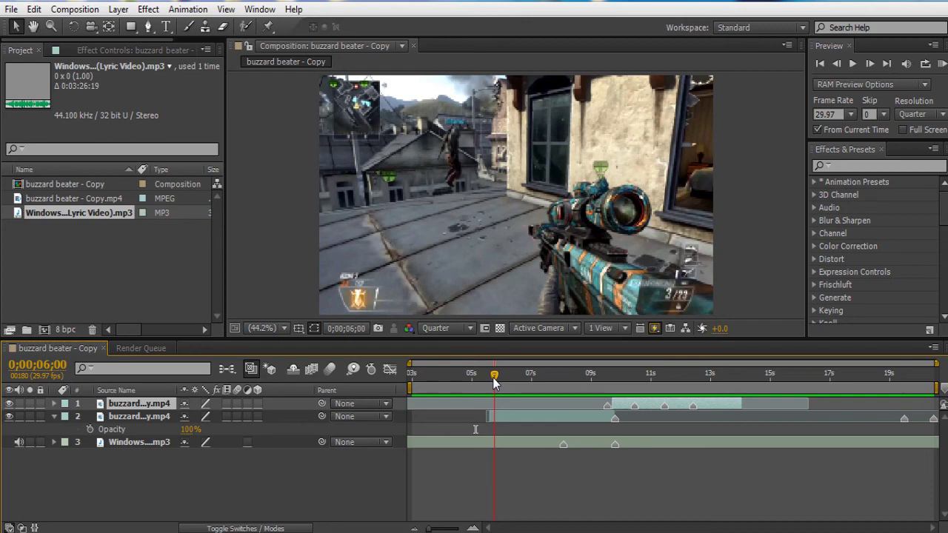
mouse_move(495, 382)
mouse_down()
mouse_move(481, 380)
mouse_move(515, 380)
mouse_move(484, 380)
mouse_up()
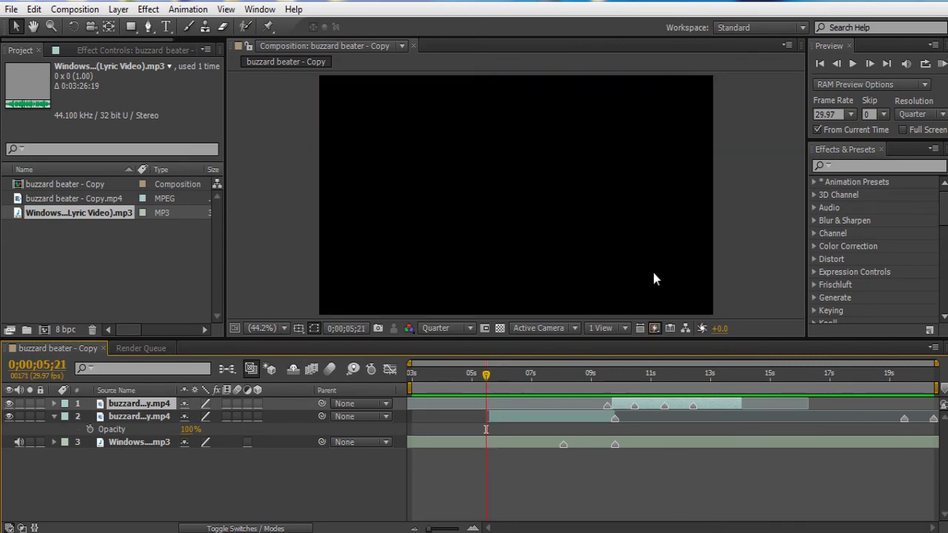
click(942, 63)
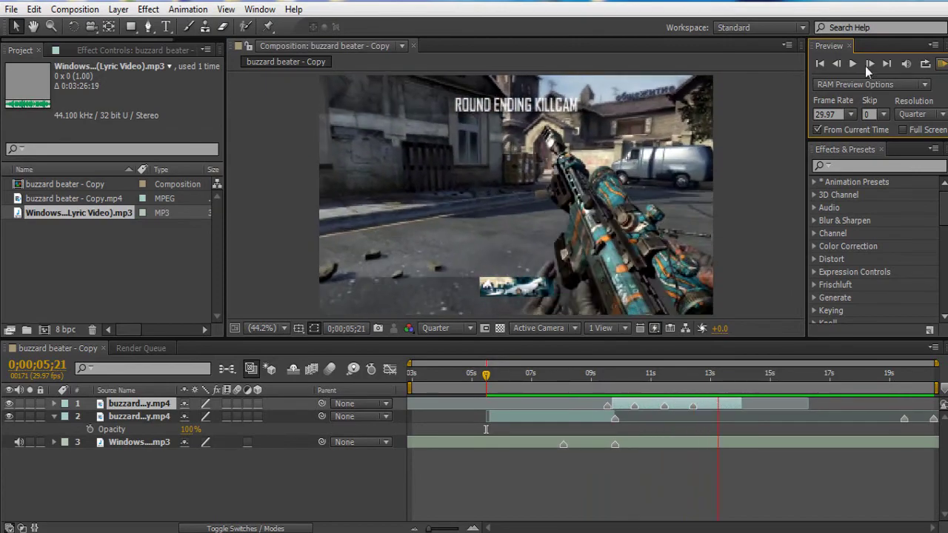
click(851, 65)
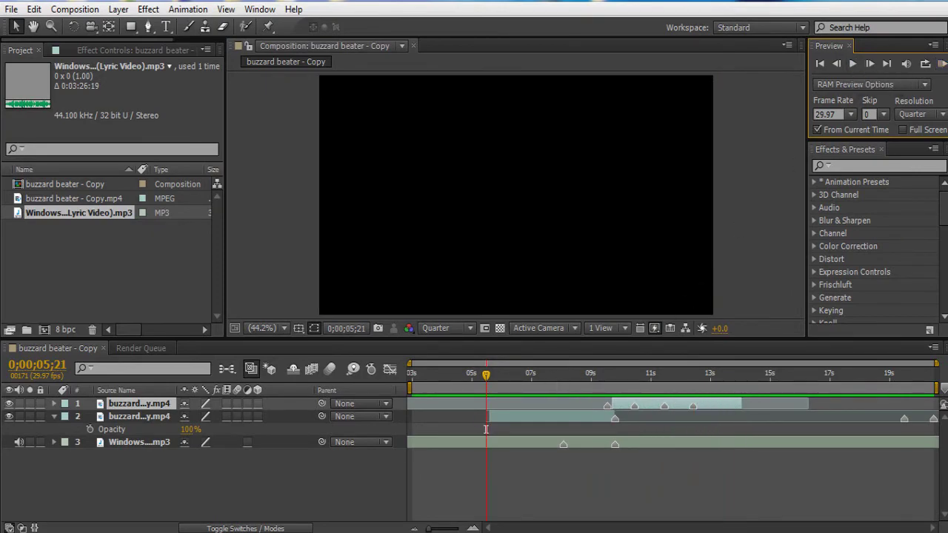
Move the current time to 0;00;04;23, add a new adjustment layer, and change its label colour to Yellow
mouse_move(488, 382)
mouse_down()
mouse_move(585, 372)
mouse_move(507, 387)
mouse_move(598, 386)
mouse_move(514, 379)
mouse_move(493, 393)
mouse_up()
click(536, 444)
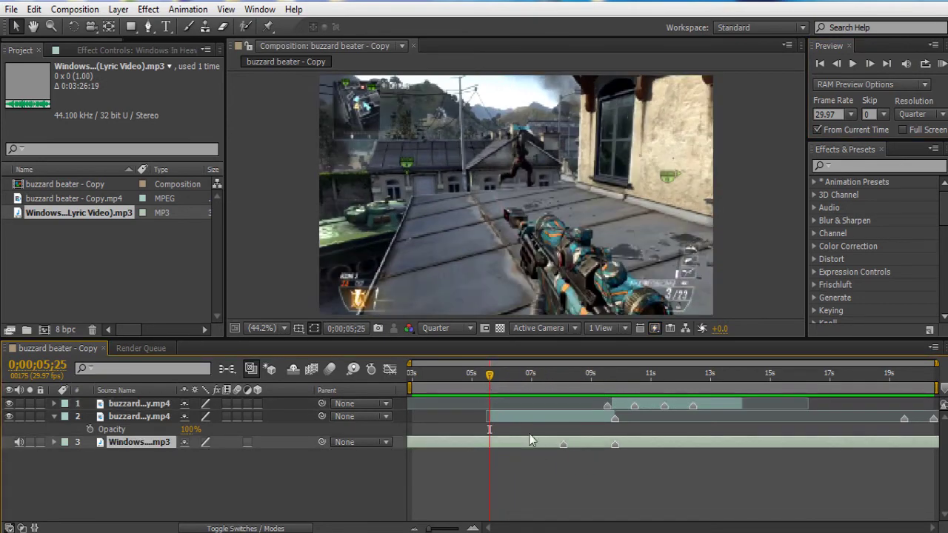
drag(490, 377, 457, 389)
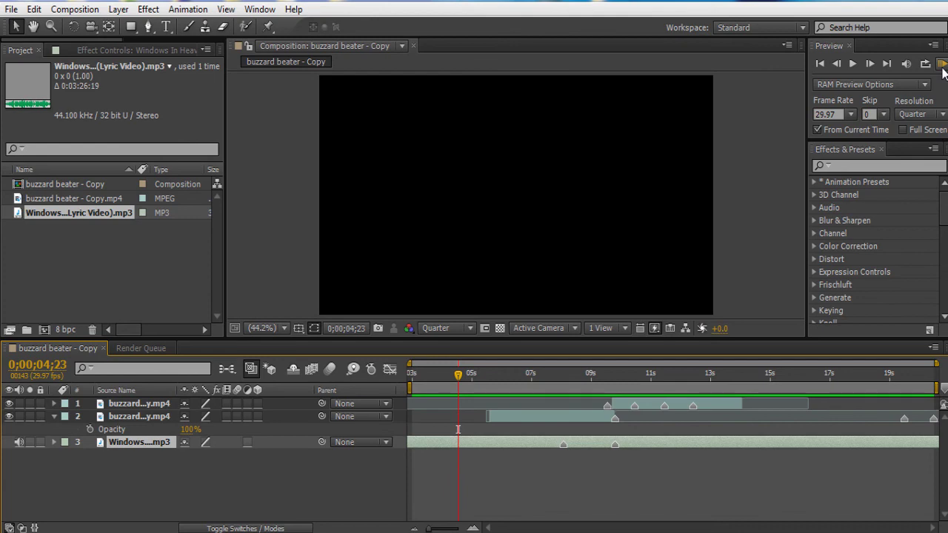
click(118, 10)
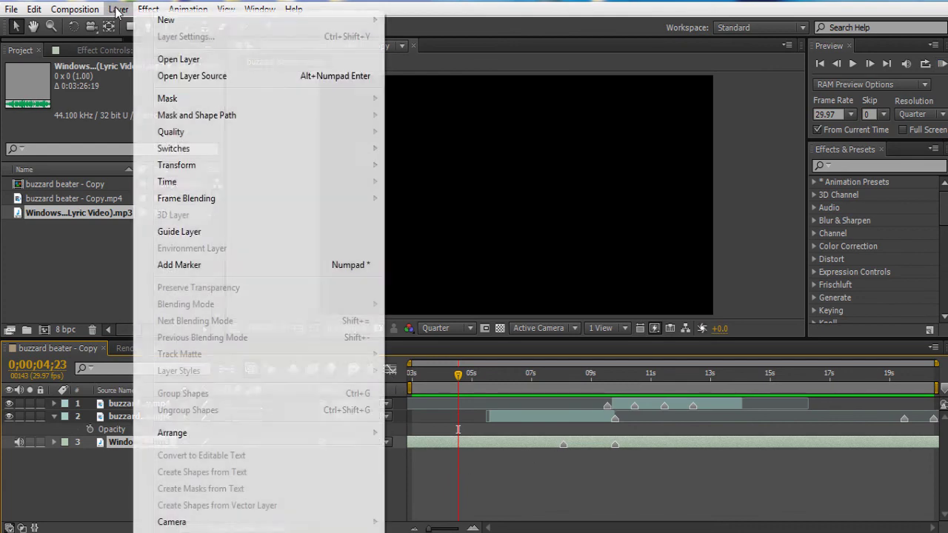
mouse_move(203, 20)
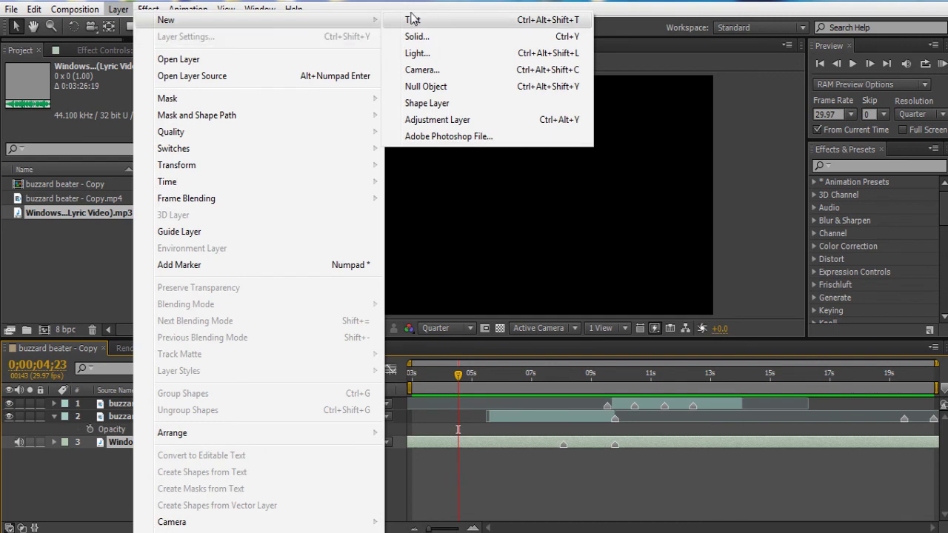
click(437, 120)
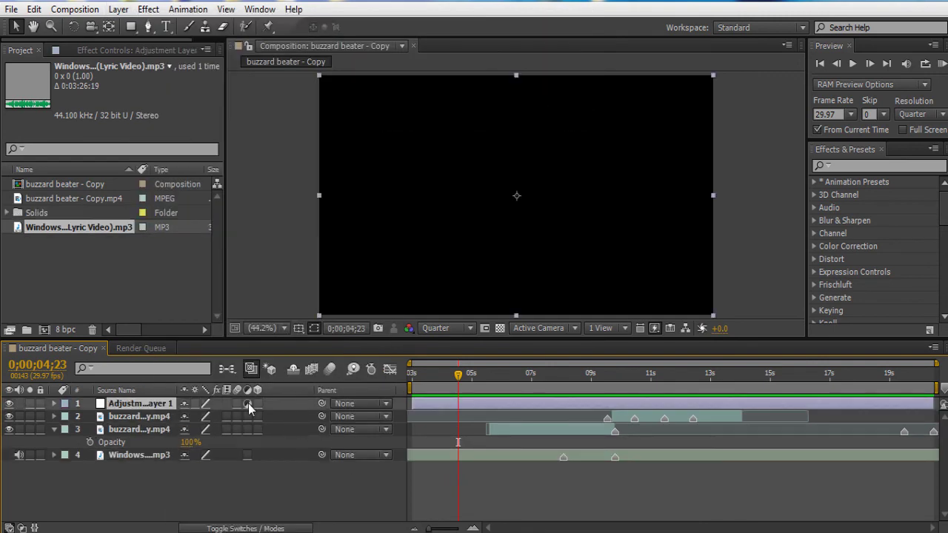
click(65, 403)
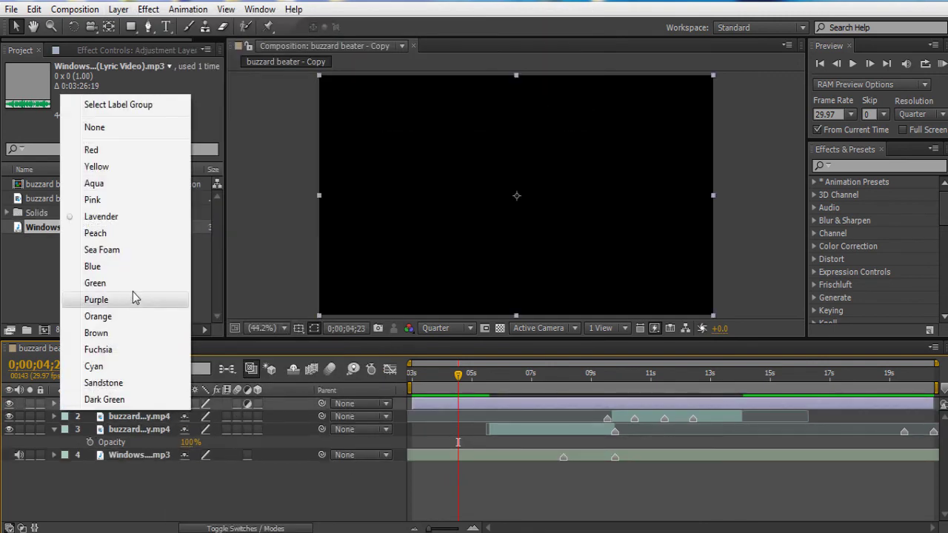
click(111, 167)
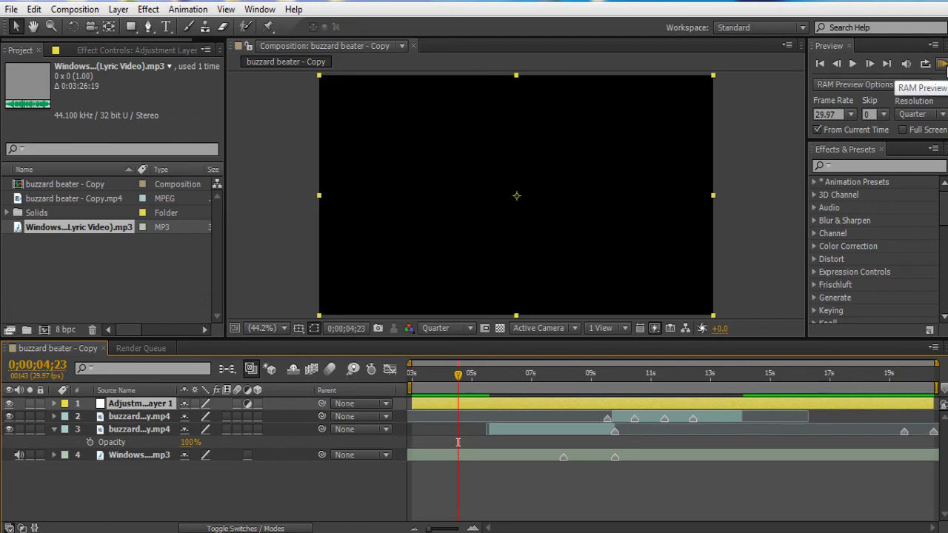
RAM preview from 0;00;04;23 while adding beat markers to the yellow adjustment layer, and move the time to the first marker at 0;00;08;11
click(942, 65)
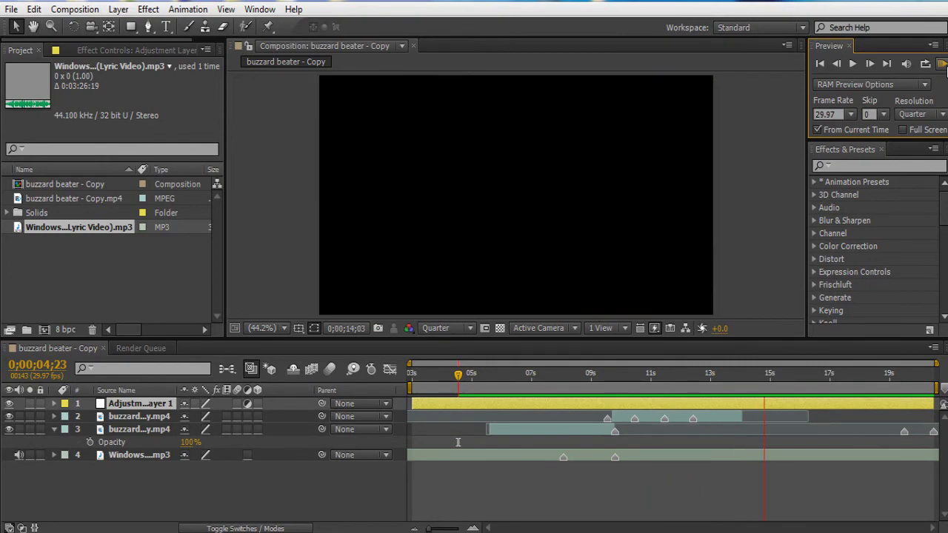
click(853, 72)
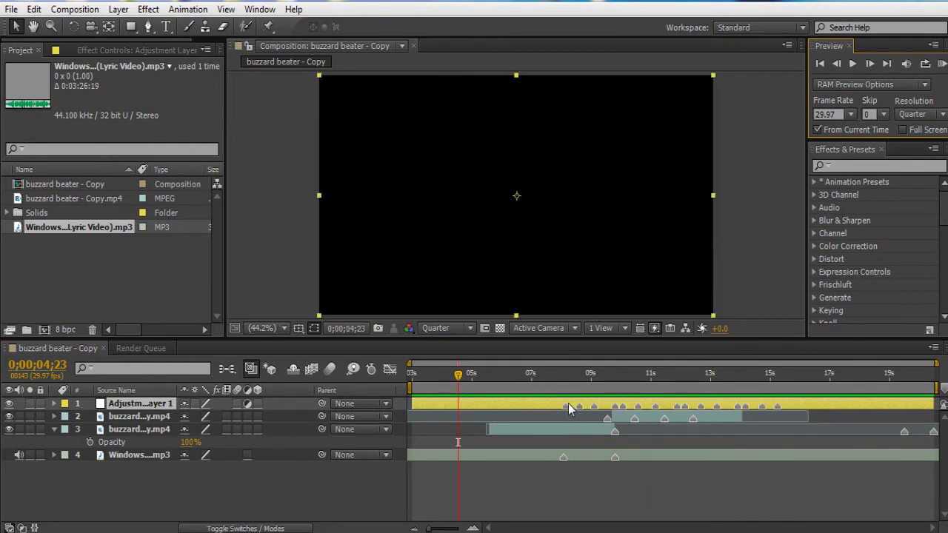
click(570, 377)
mouse_move(579, 382)
mouse_down()
mouse_move(756, 386)
mouse_move(587, 386)
mouse_up()
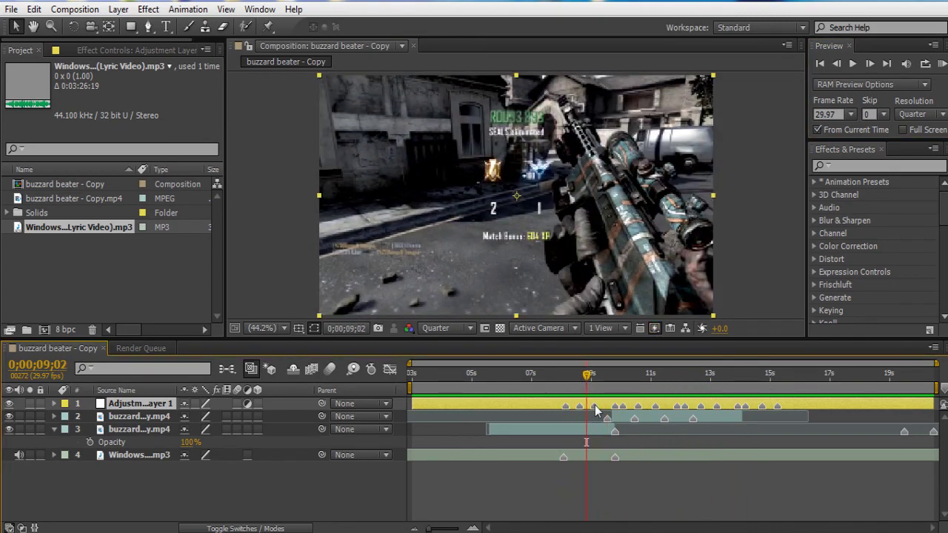
right_click(594, 405)
click(584, 382)
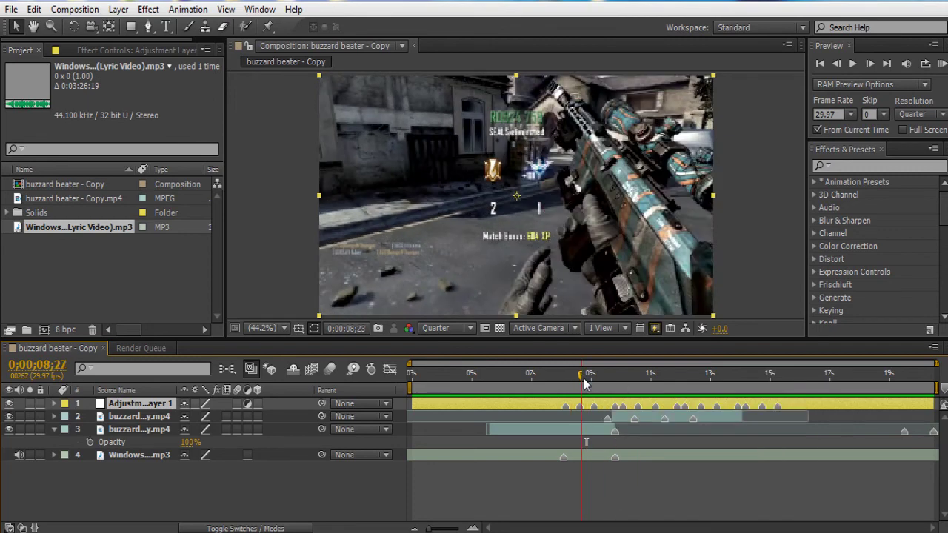
drag(584, 382, 567, 386)
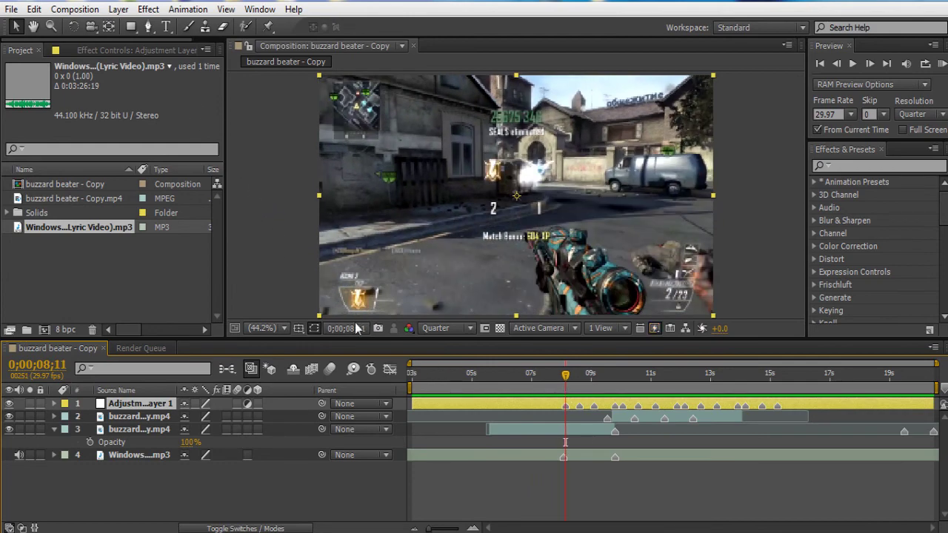
Add a second adjustment layer and place it below the yellow marker layer in the layer stack
click(12, 10)
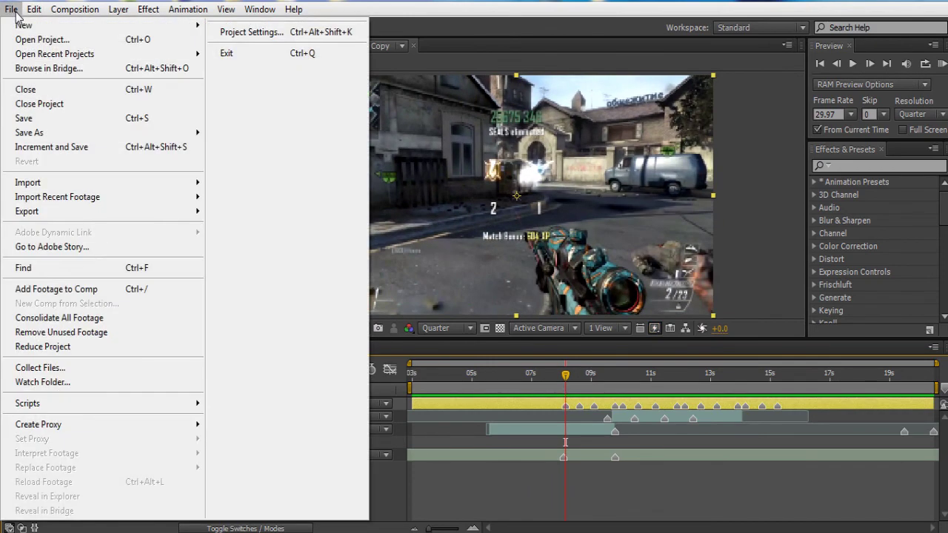
mouse_move(118, 9)
mouse_move(149, 19)
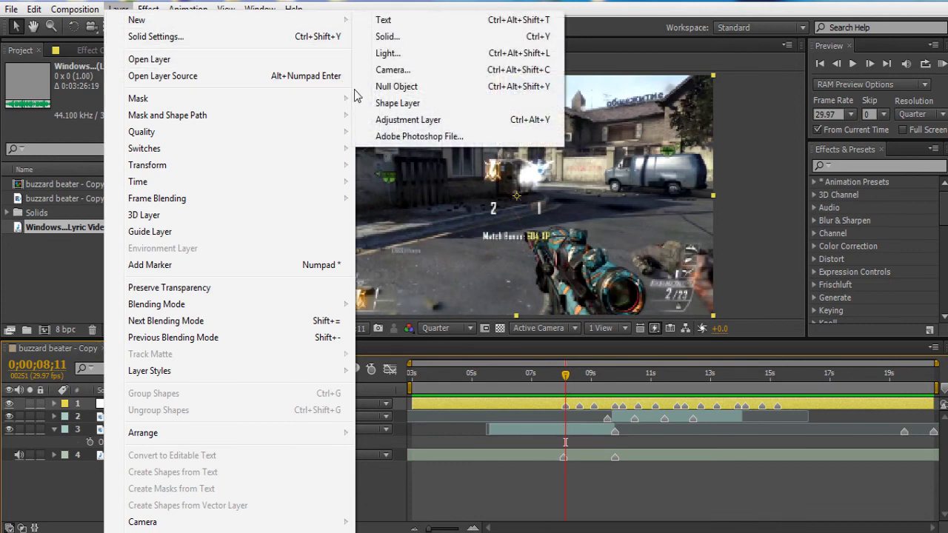
click(408, 119)
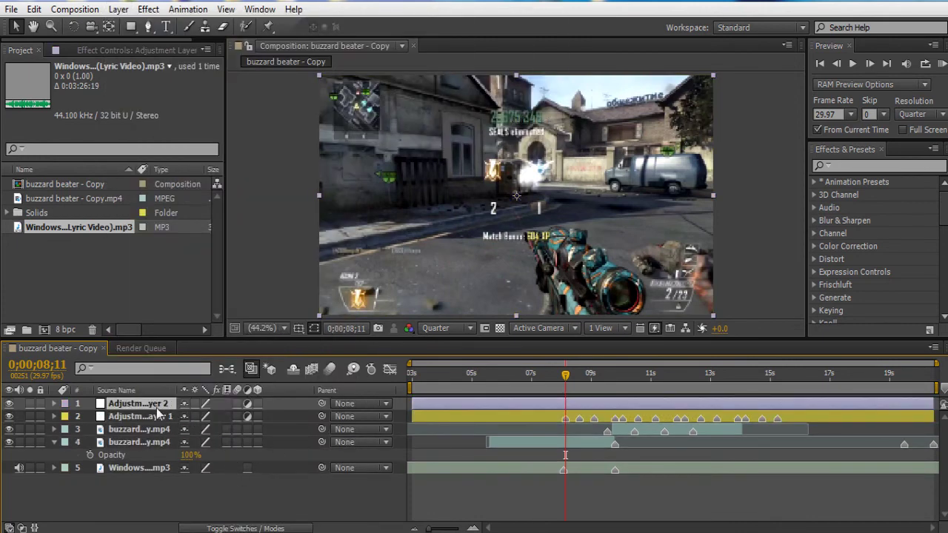
drag(156, 408, 159, 419)
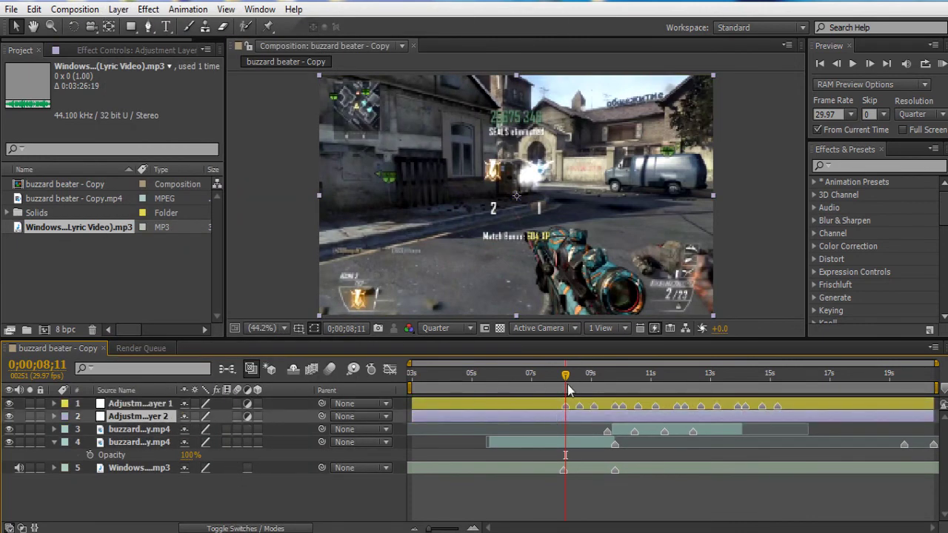
Search the effects for "transform" and apply the Distort Transform effect to Adjustment Layer 2
click(553, 407)
mouse_move(567, 377)
mouse_down()
mouse_move(719, 378)
mouse_move(565, 378)
mouse_up()
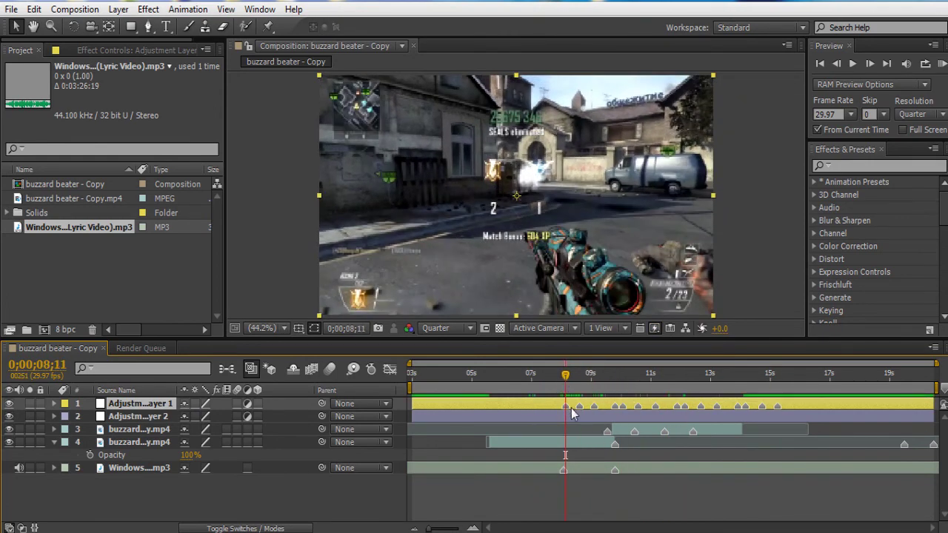
click(579, 418)
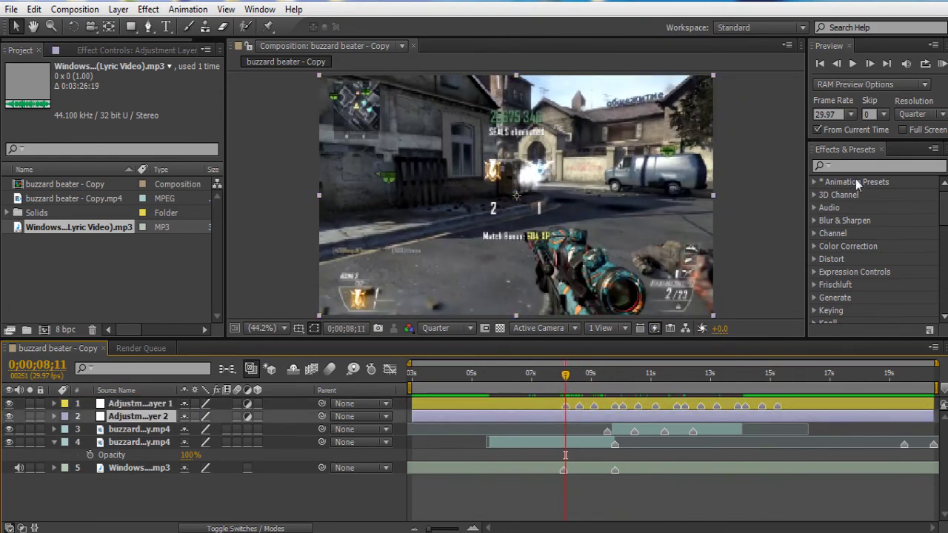
click(874, 165)
text(tra)
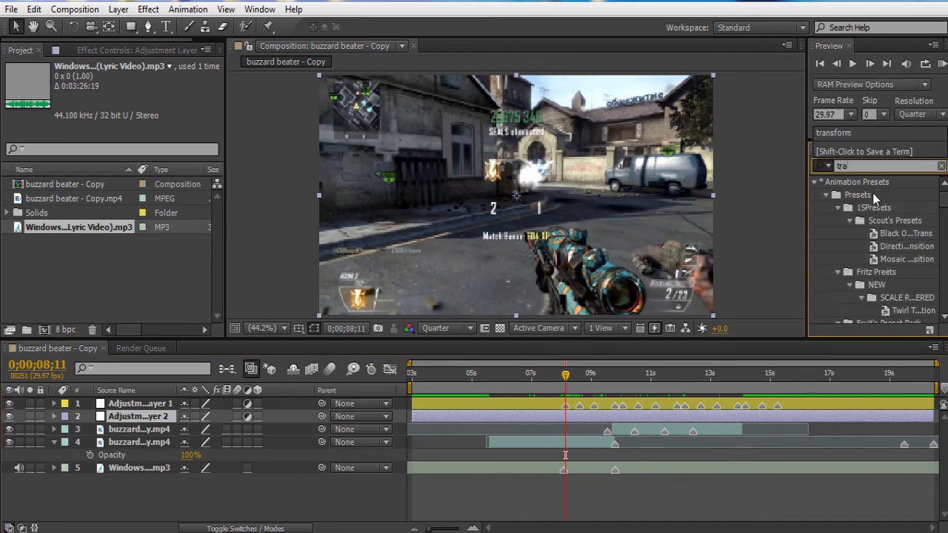
text(nsfo)
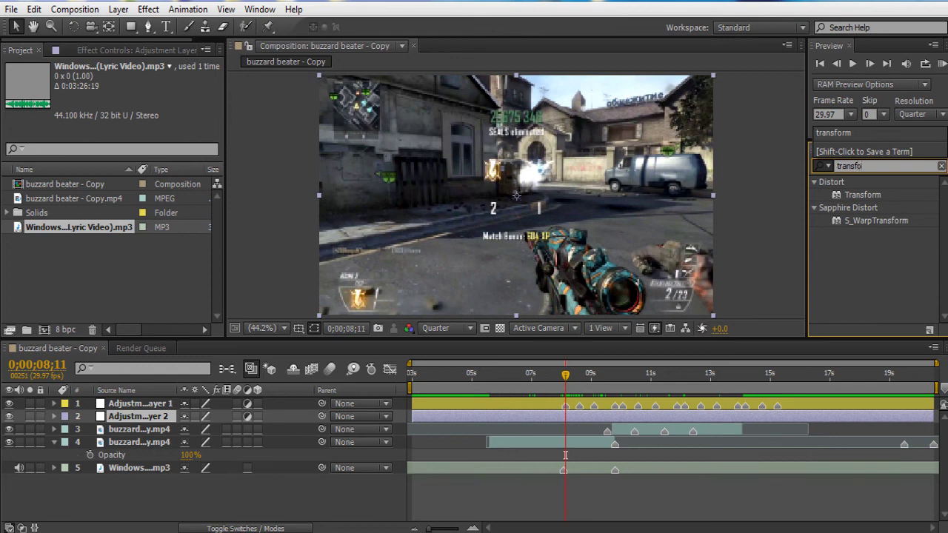
text(rm)
drag(874, 196, 610, 416)
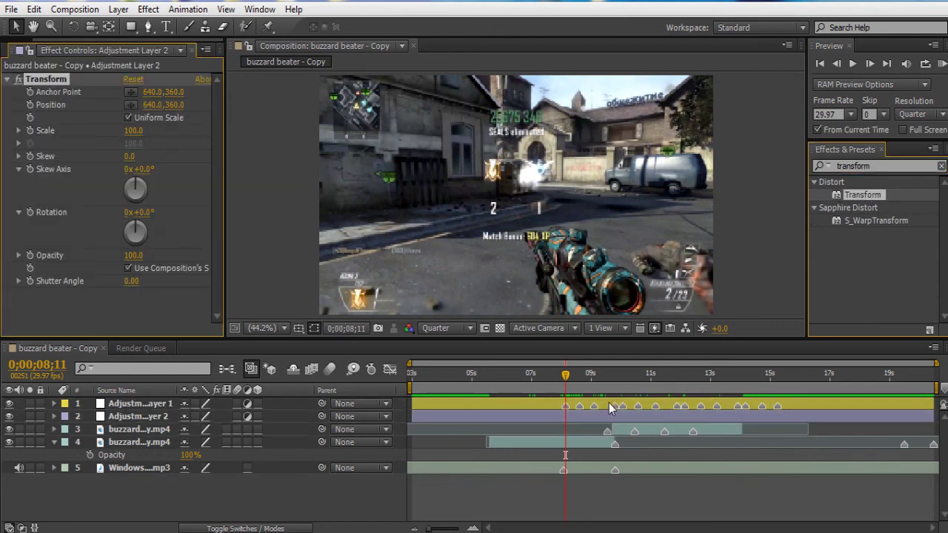
Shift the yellow marker layer slightly earlier so that its first marker aligns with 0;00;08;10
click(567, 375)
drag(567, 376, 564, 375)
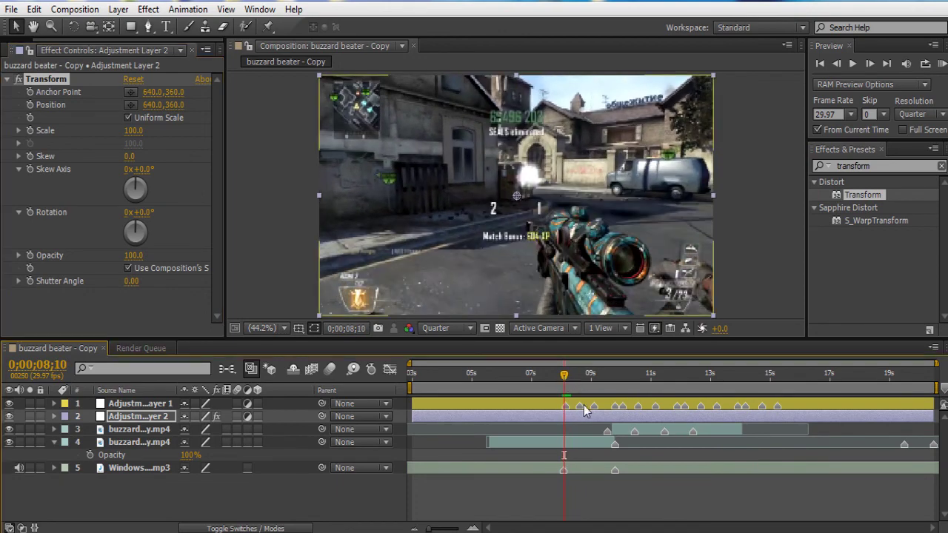
drag(607, 406, 606, 404)
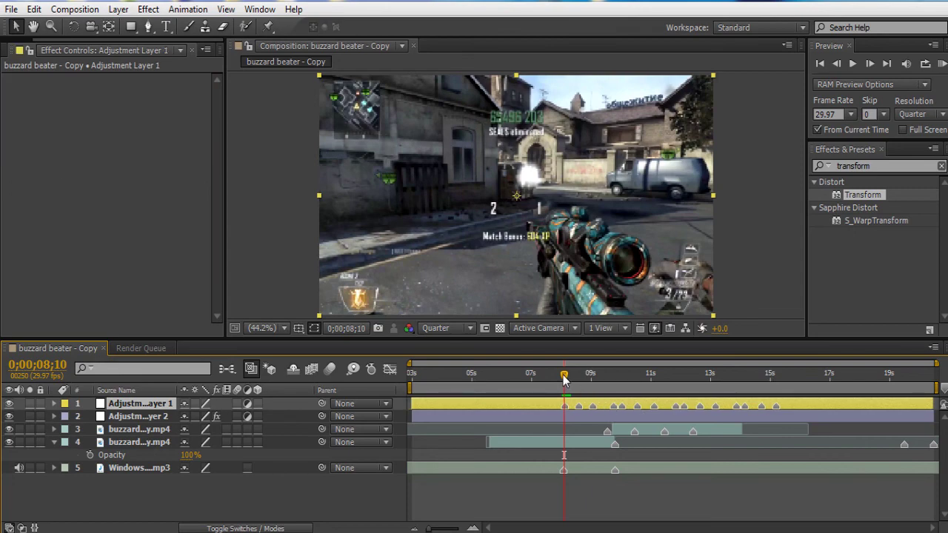
Enable keyframing for the Transform effect's Scale on Adjustment Layer 2 at 0;00;08;11 and reveal the keyframe in the timeline
drag(565, 378, 566, 385)
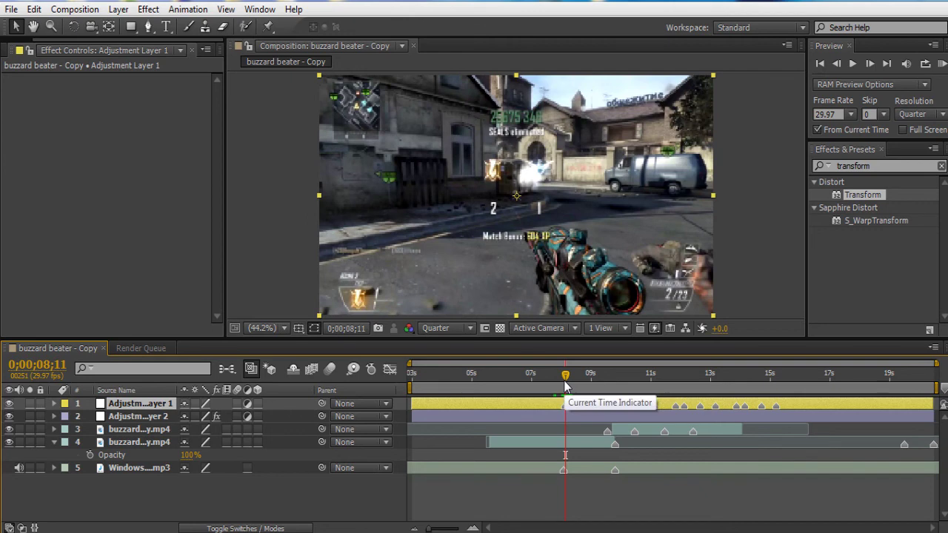
click(563, 417)
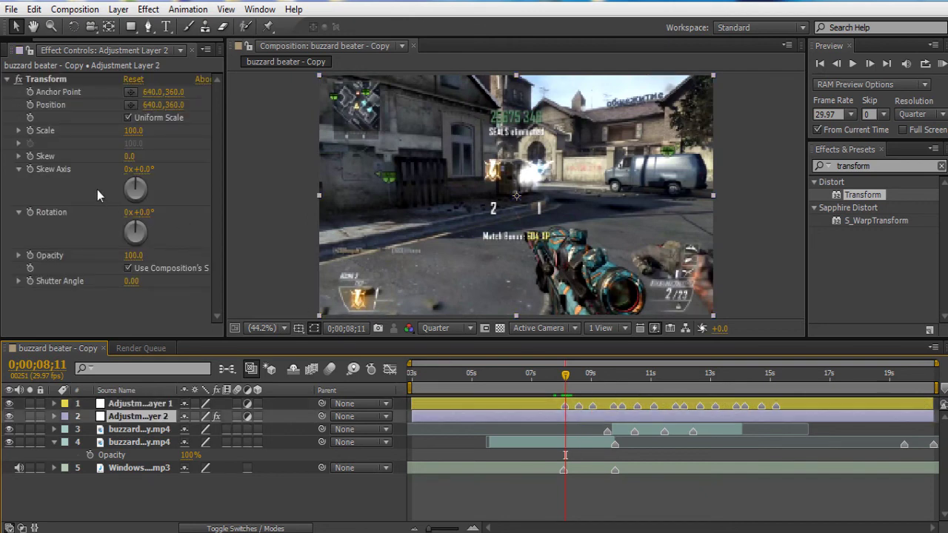
click(33, 141)
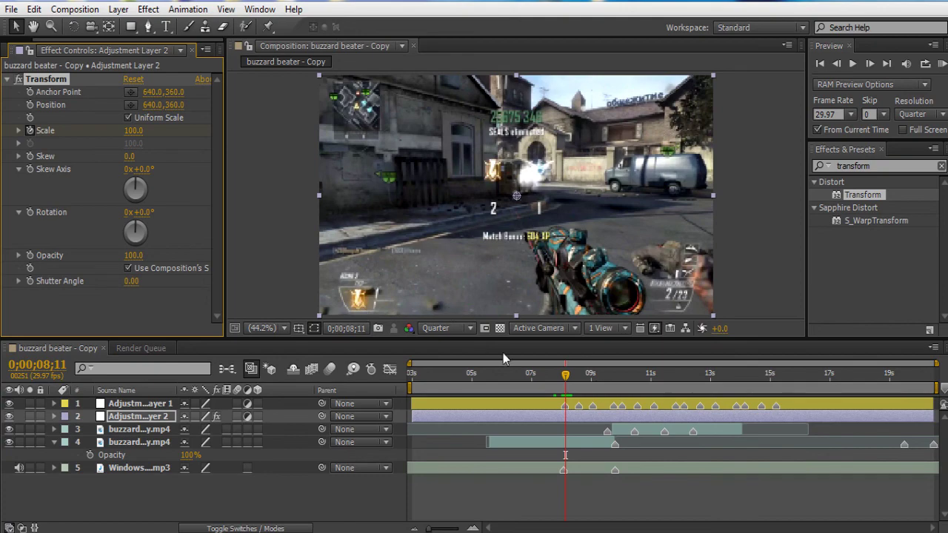
key(u)
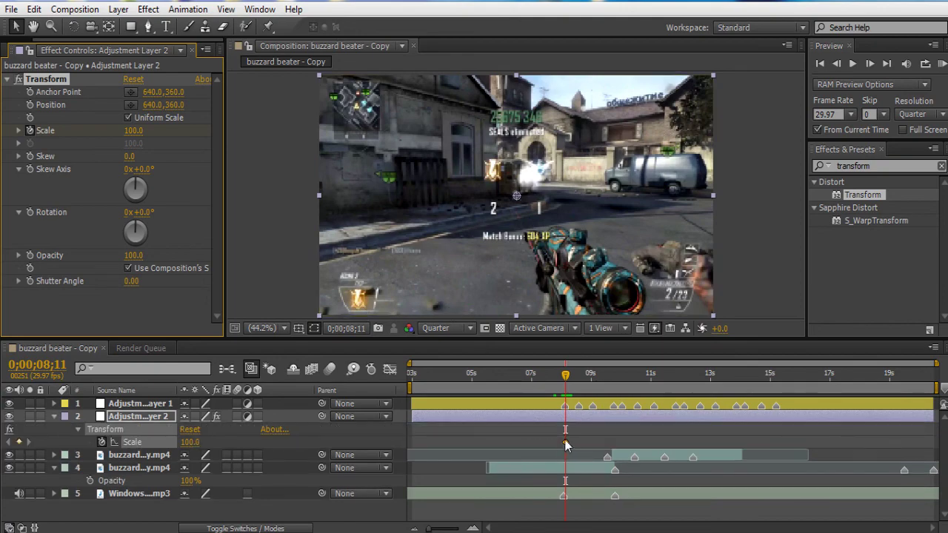
Move the Scale keyframe earlier, ahead of the first beat marker, and set Scale to 102 at 0;00;08;03
drag(565, 444, 548, 443)
drag(566, 378, 525, 381)
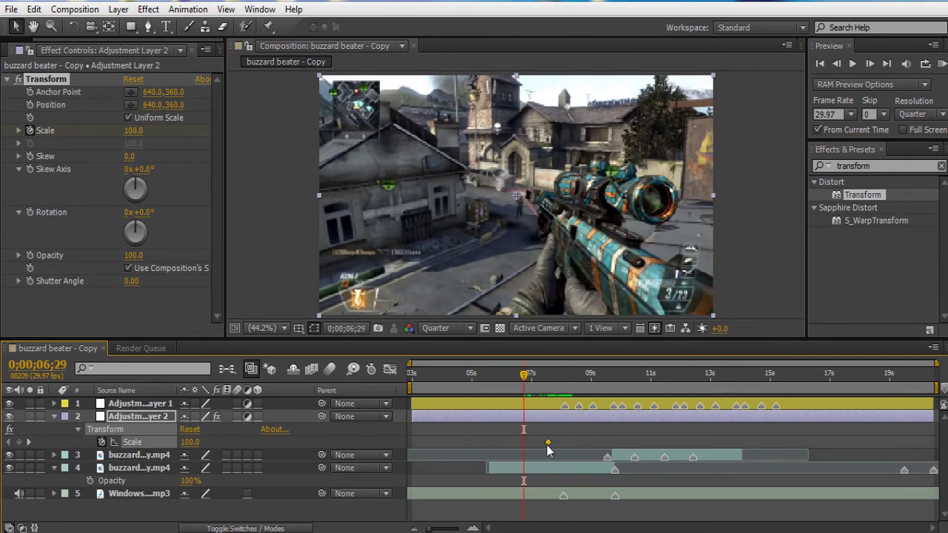
mouse_move(548, 445)
mouse_down()
mouse_move(528, 444)
mouse_move(540, 446)
mouse_up()
mouse_move(548, 376)
mouse_down()
mouse_move(530, 377)
mouse_move(558, 385)
mouse_up()
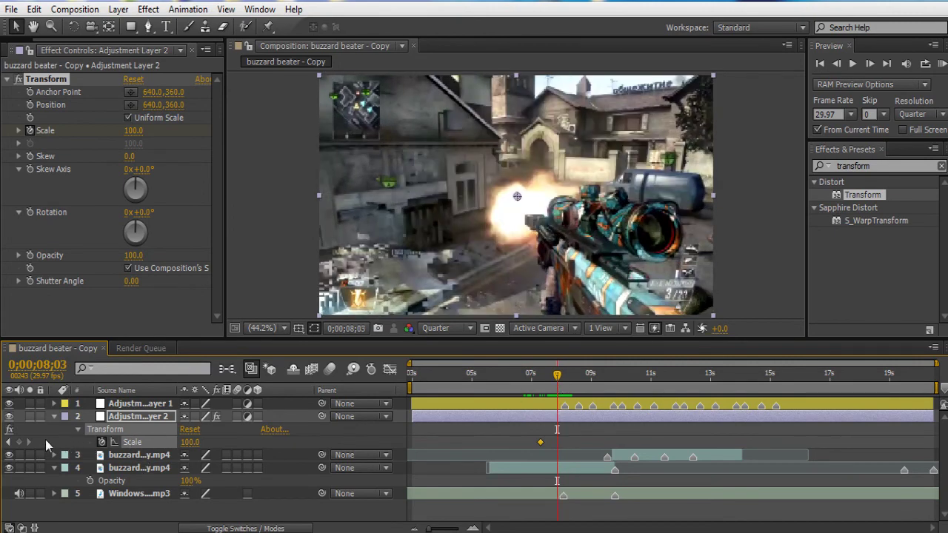
drag(189, 442, 207, 454)
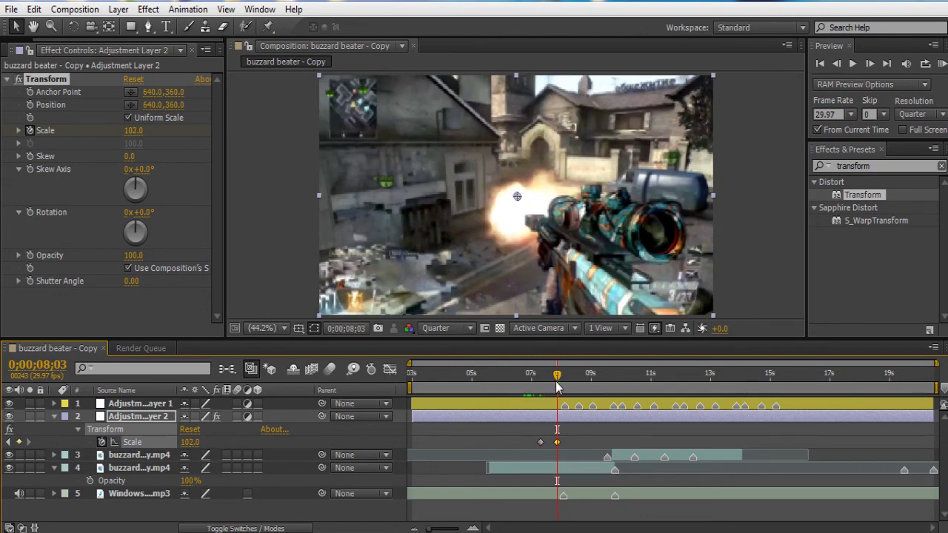
Set the Transform Scale of Adjustment Layer 2 to 106 at 0;00;08;11, on the first beat marker
drag(558, 385, 567, 385)
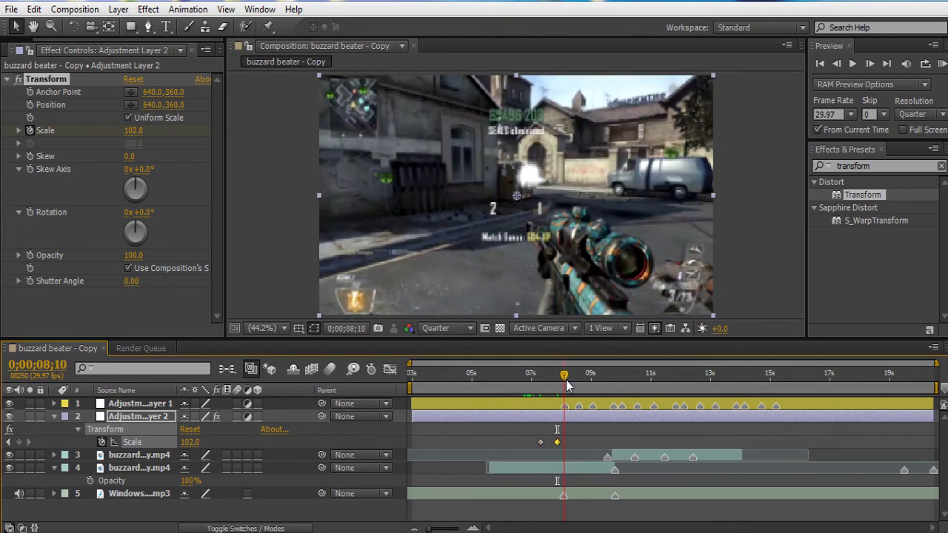
click(870, 64)
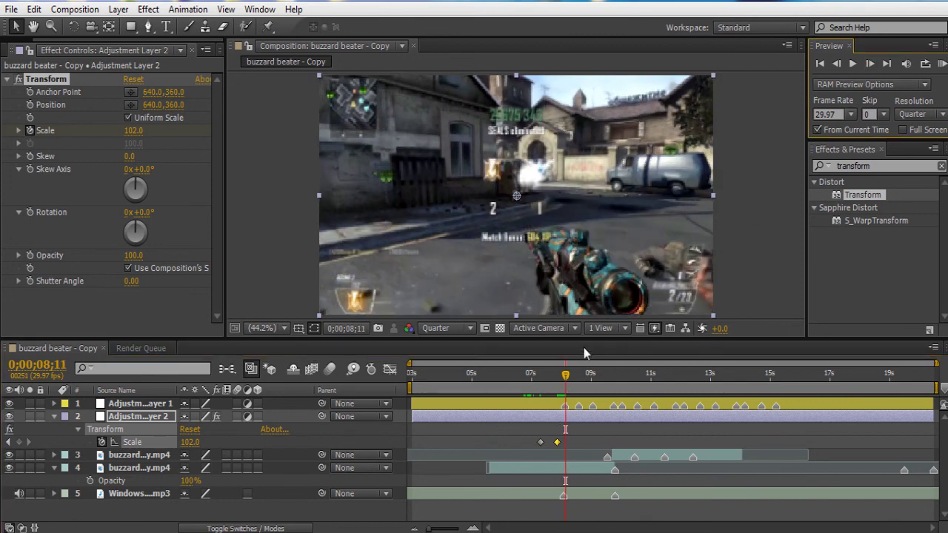
drag(189, 442, 194, 442)
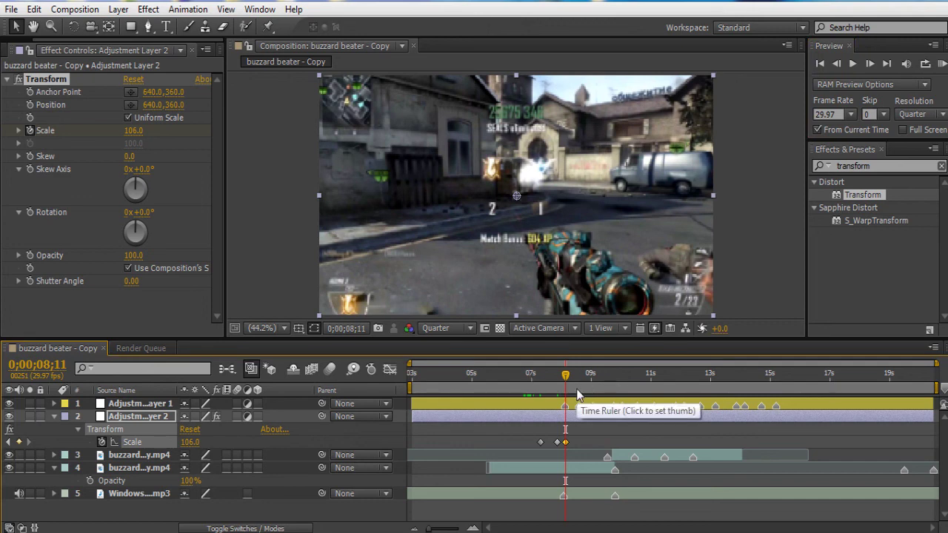
Keyframe Scale at 100 at 0;00;08;20 and at 105 on the second beat marker at 0;00;08;25
drag(567, 387, 577, 388)
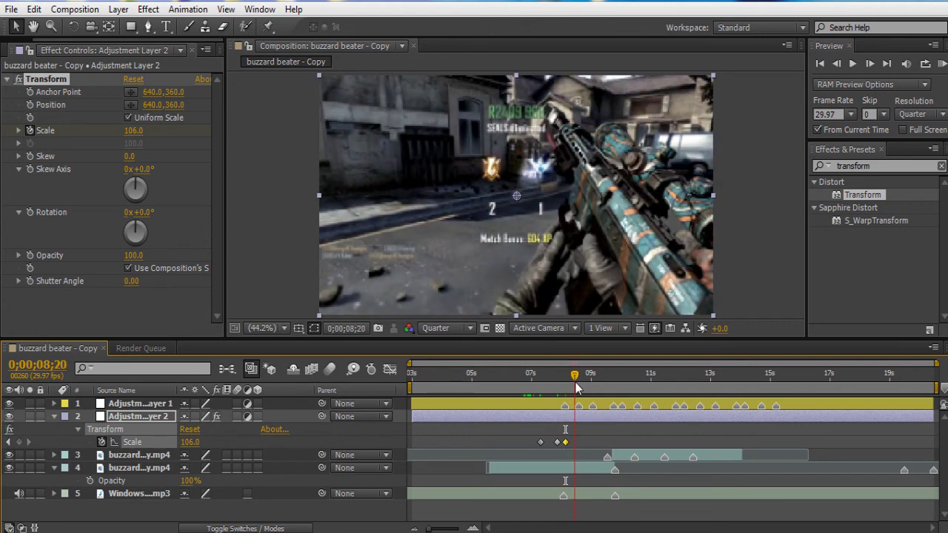
click(190, 442)
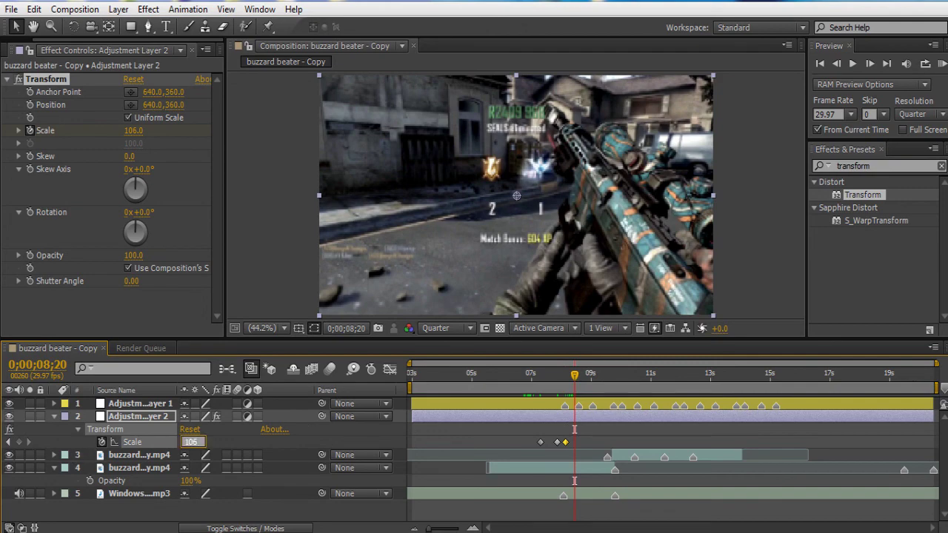
key(Return)
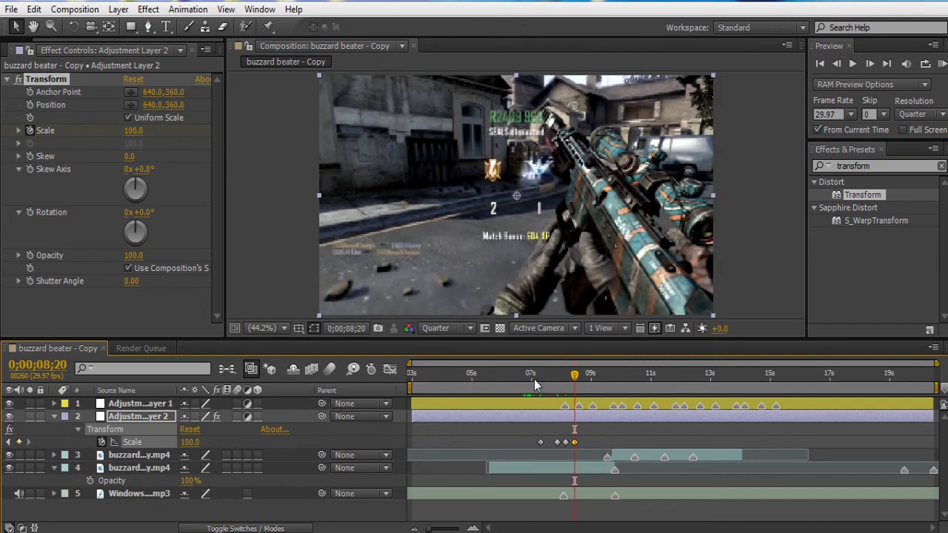
drag(576, 375, 582, 382)
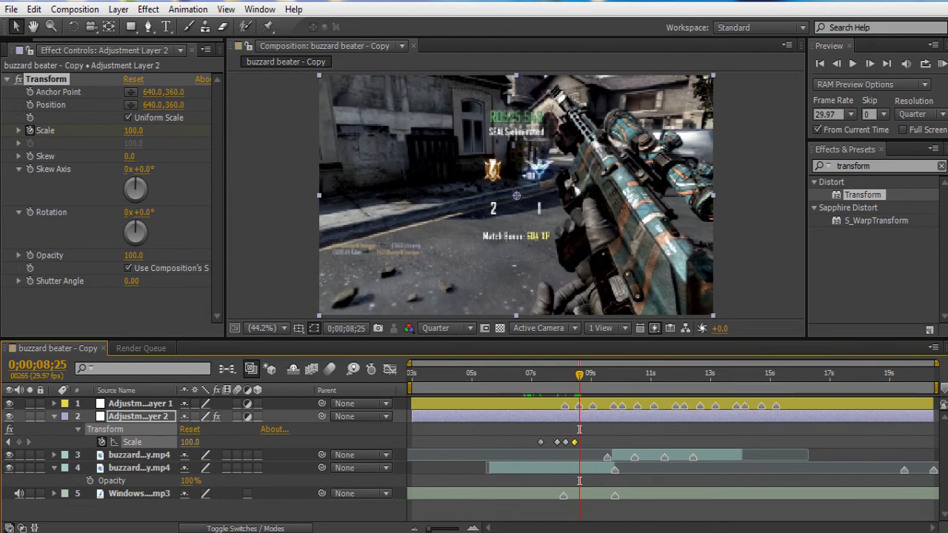
key(ctrl+v)
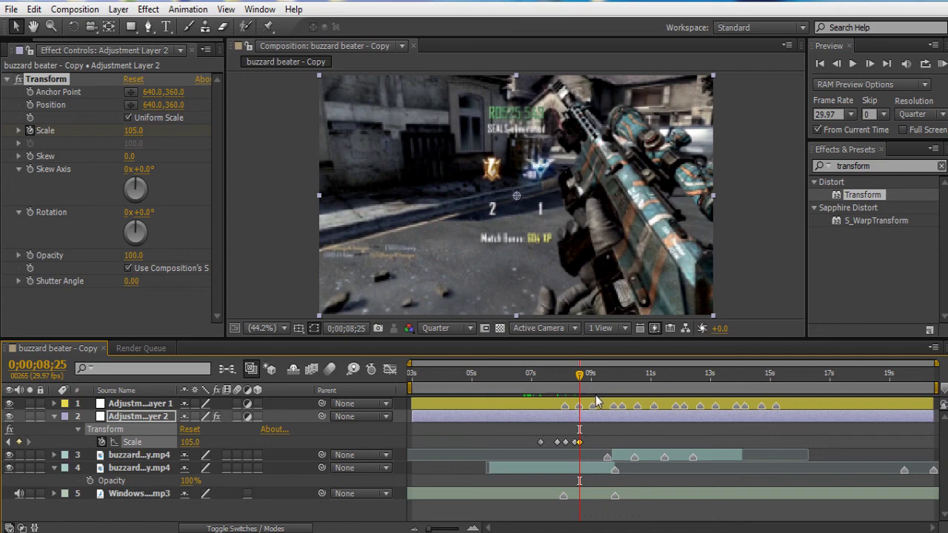
Paste the 100 Scale keyframe from 0;00;08;20 at 0;00;09;03 and set Scale to 106 on the third beat marker at 0;00;09;09
drag(580, 381, 582, 386)
drag(578, 387, 577, 383)
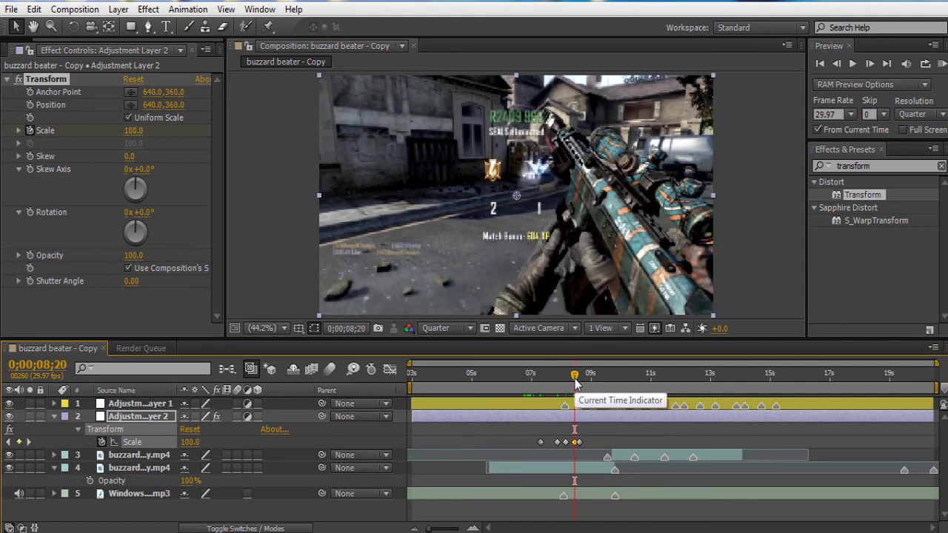
drag(576, 382, 587, 381)
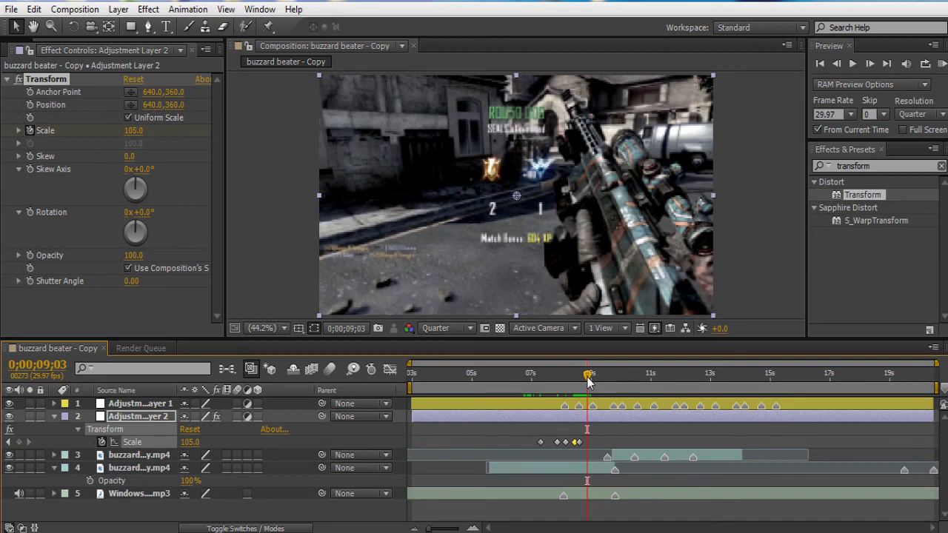
drag(587, 380, 592, 383)
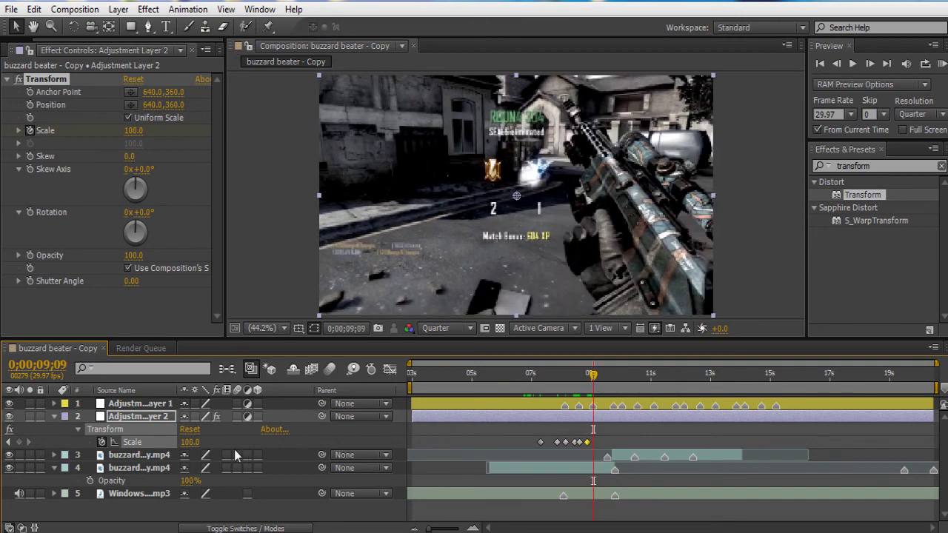
drag(190, 442, 195, 442)
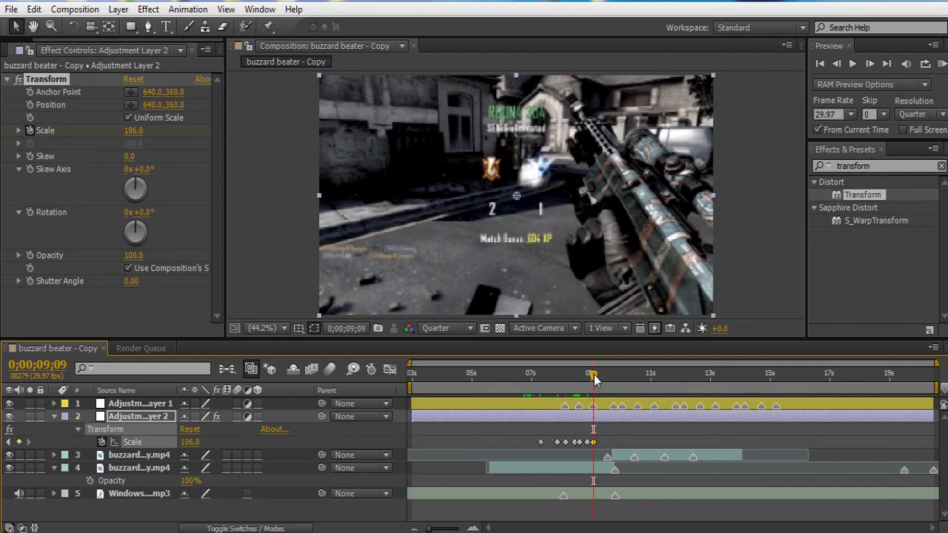
Paste the 100 Scale keyframe at 0;00;09;23 and set Scale to 110 at 0;00;09;28 for the fourth beat
drag(594, 380, 608, 382)
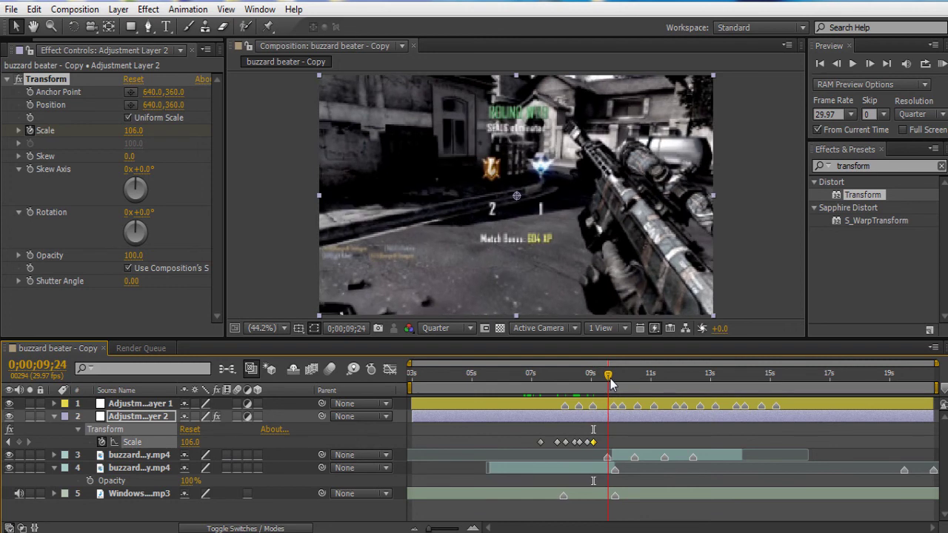
drag(610, 382, 609, 382)
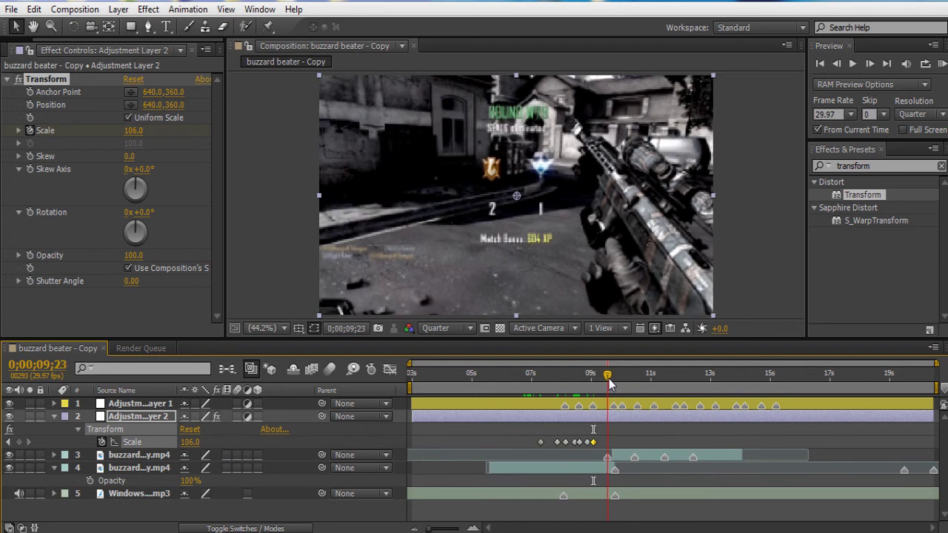
key(ctrl+v)
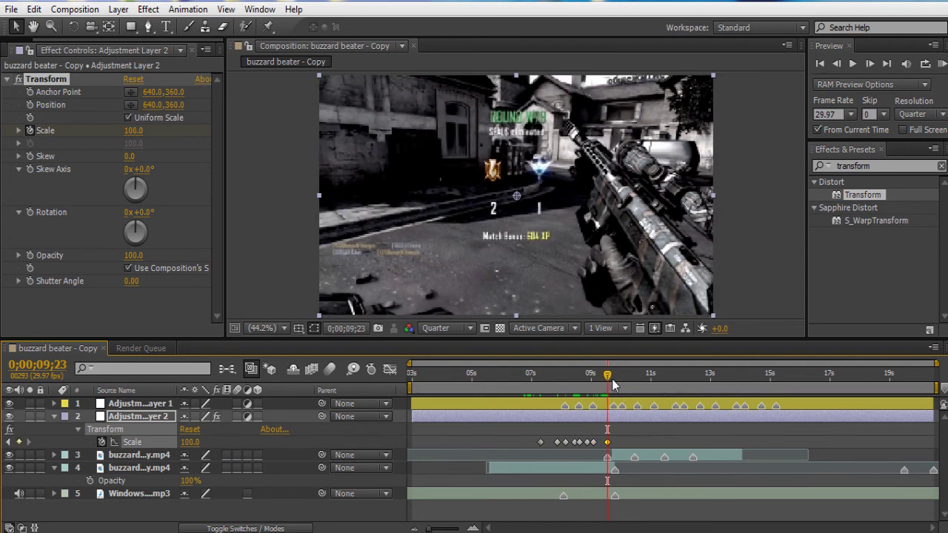
drag(610, 383, 616, 385)
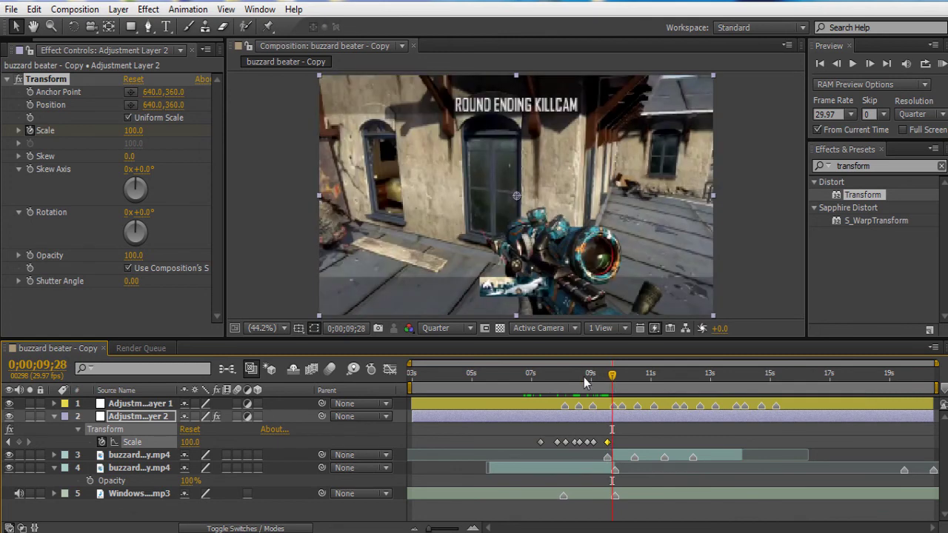
drag(191, 443, 197, 442)
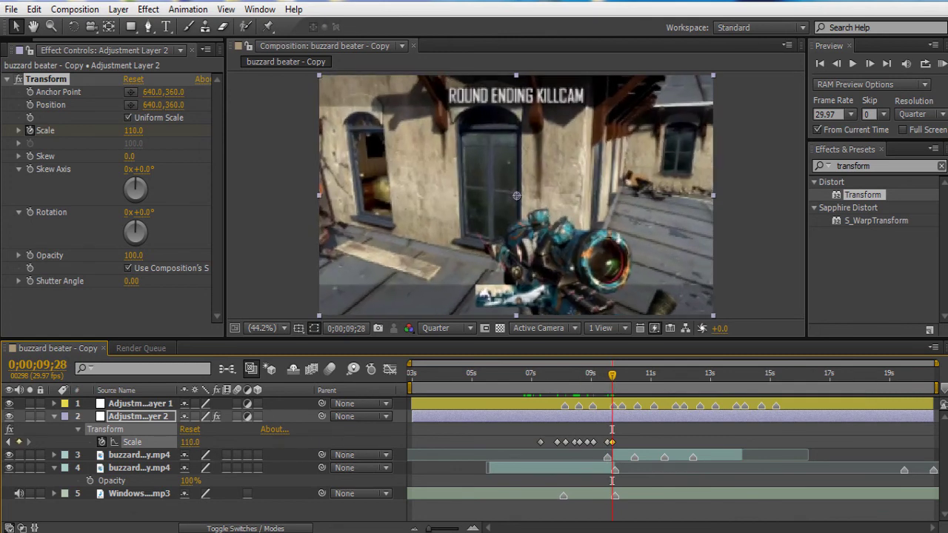
Paste the 100 Scale keyframe just ahead of the fifth beat marker and set Scale to 103 at 0;00;10;08
drag(613, 370, 622, 372)
key(ctrl+v)
drag(190, 442, 193, 443)
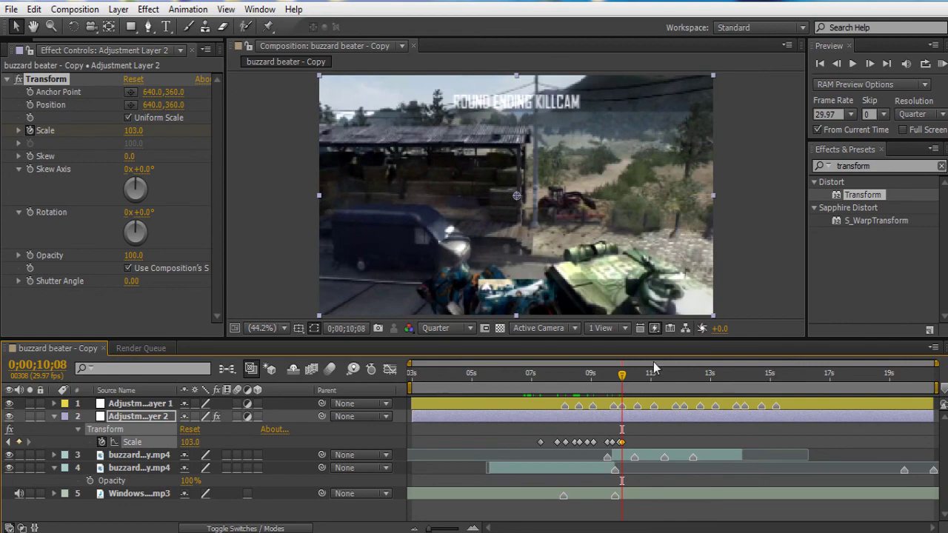
Add Scale pulses at 0;00;10;24 and 0;00;11;10, pasting a 100 keyframe ahead of each and setting the second peak to 104
drag(622, 379, 636, 382)
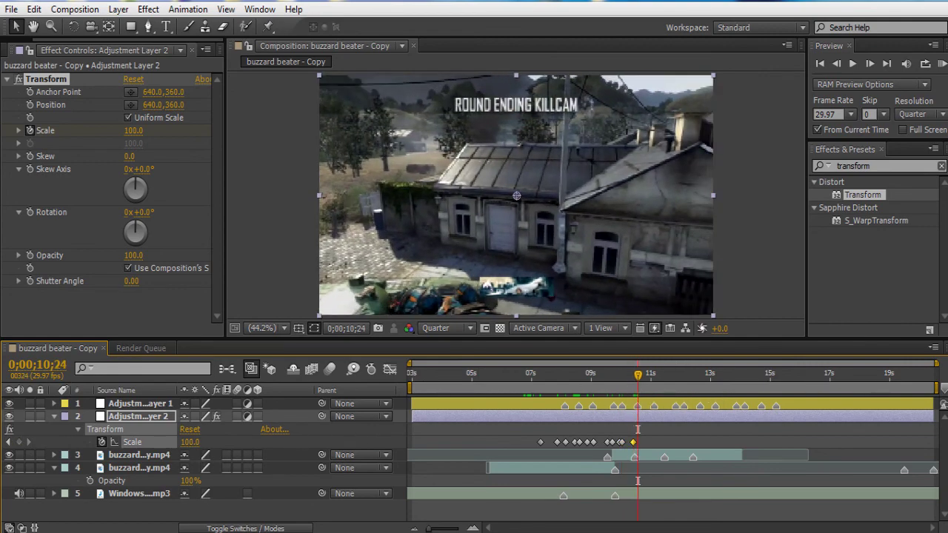
drag(190, 442, 193, 442)
drag(639, 378, 655, 382)
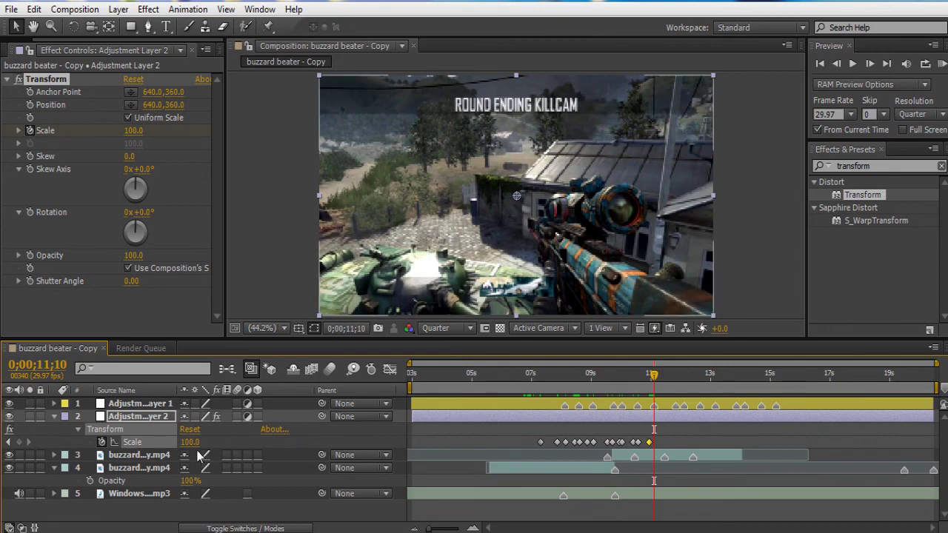
drag(190, 443, 194, 442)
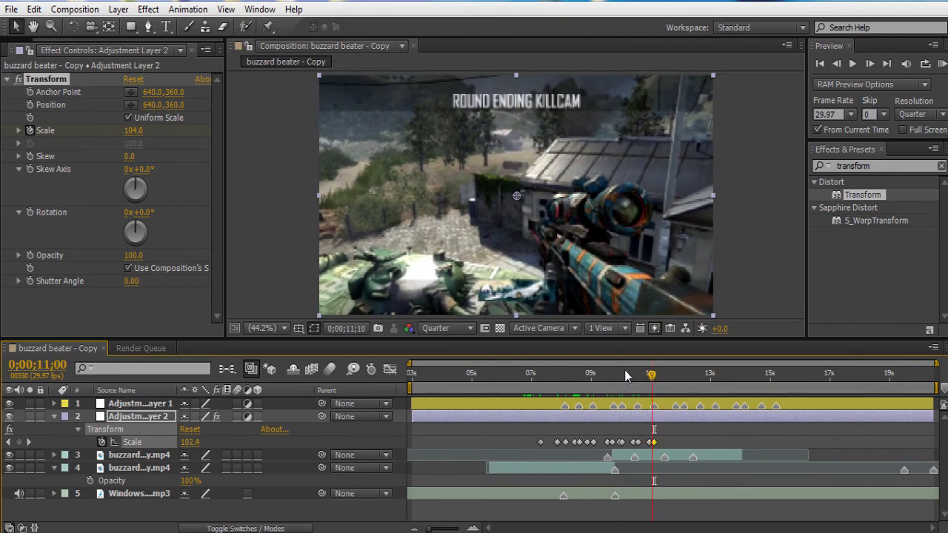
Play a RAM preview from 0;00;05;16 to check the Scale pulses against the music
drag(653, 374, 479, 393)
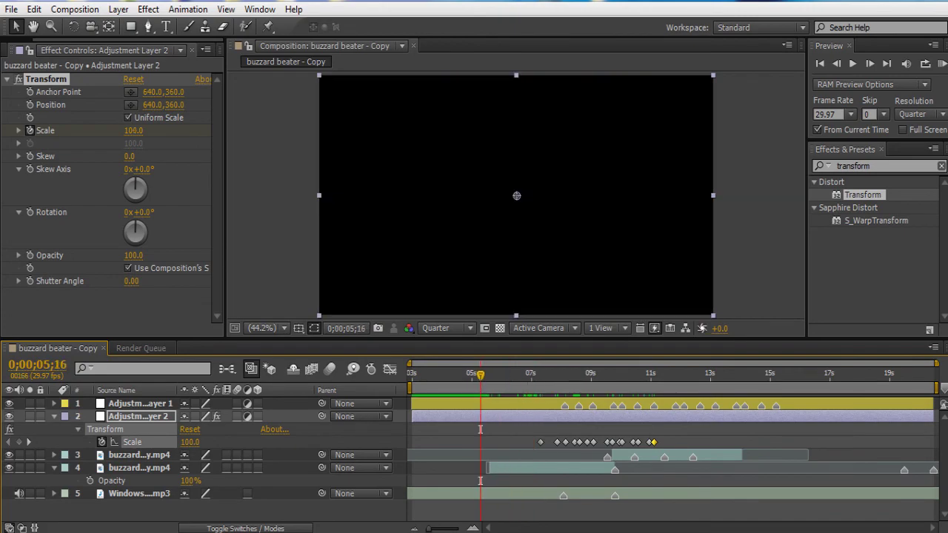
click(943, 64)
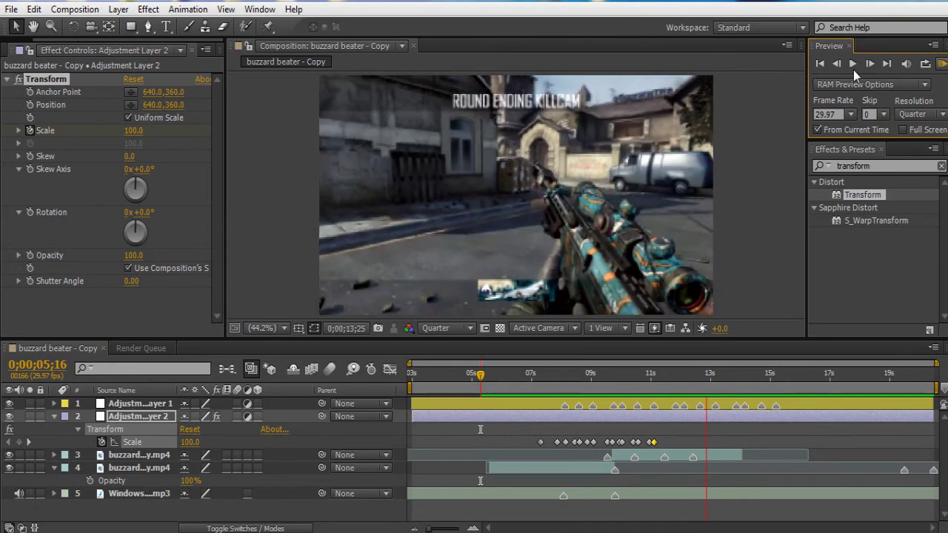
click(852, 65)
Move the 100 Scale keyframes between the beats closer to the peak keyframes that follow them, starting with the second beat
drag(589, 389, 565, 392)
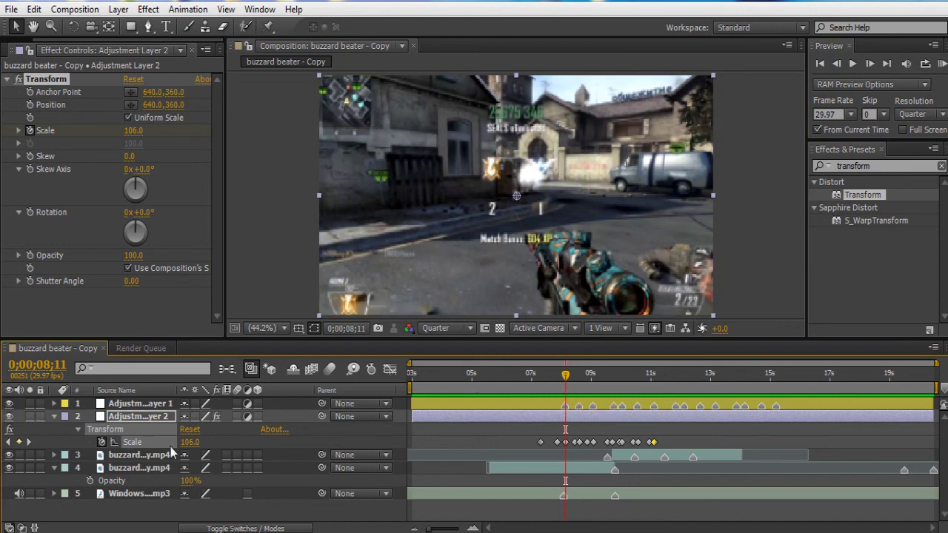
click(27, 443)
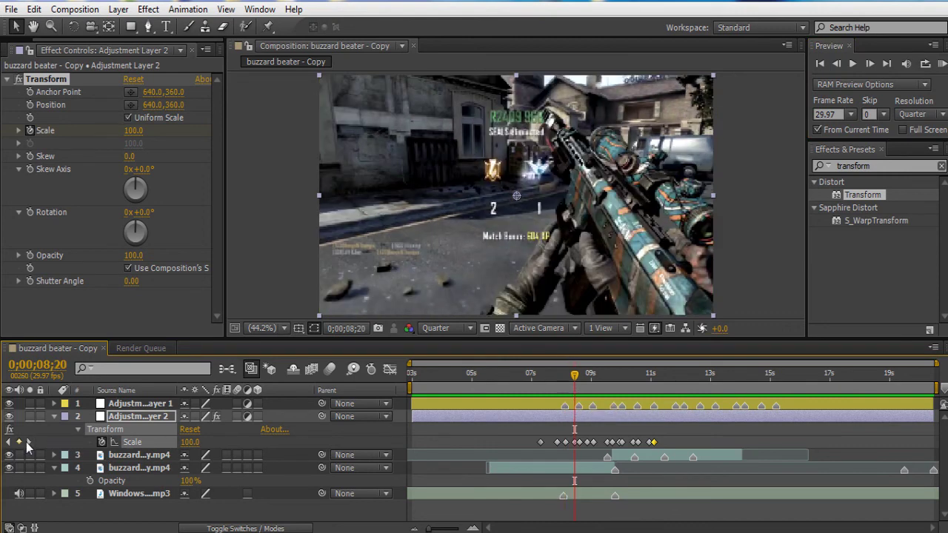
click(27, 443)
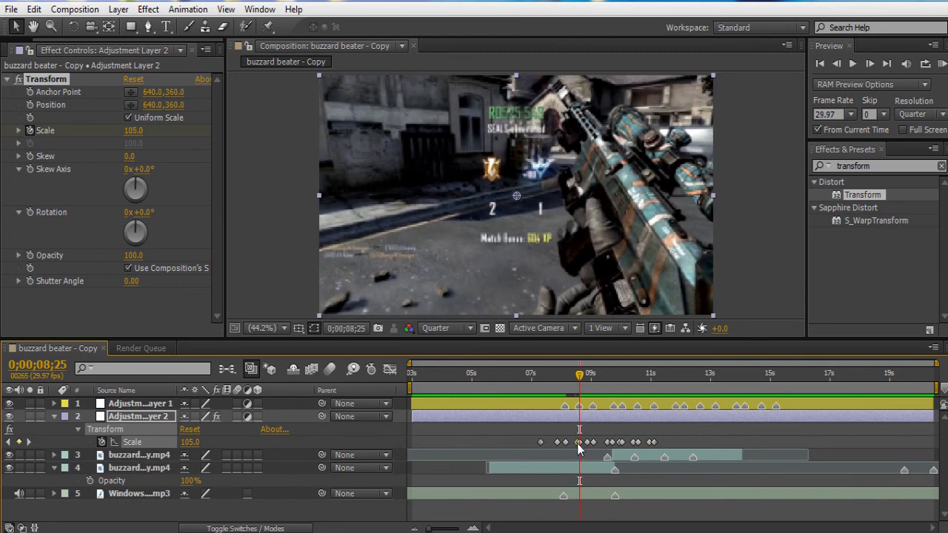
click(576, 442)
drag(578, 448, 608, 449)
click(652, 443)
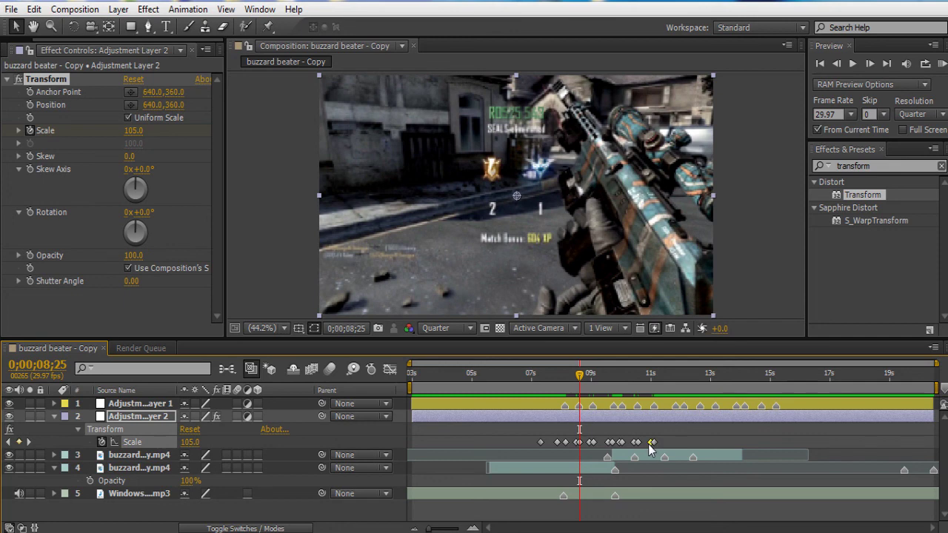
Raise the peak Scale keyframes to 109 at 0;00;09;09 and 115 at 0;00;09;28
click(29, 442)
click(29, 442)
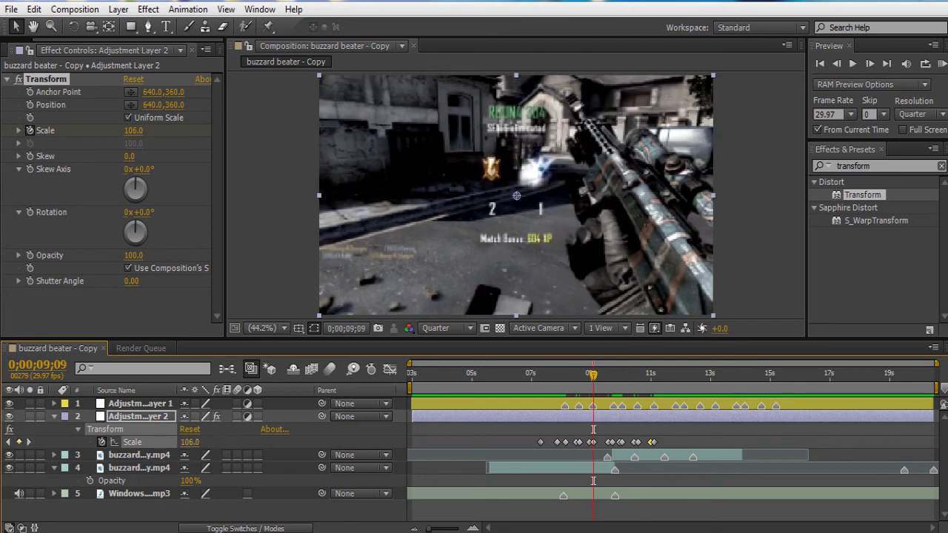
click(29, 442)
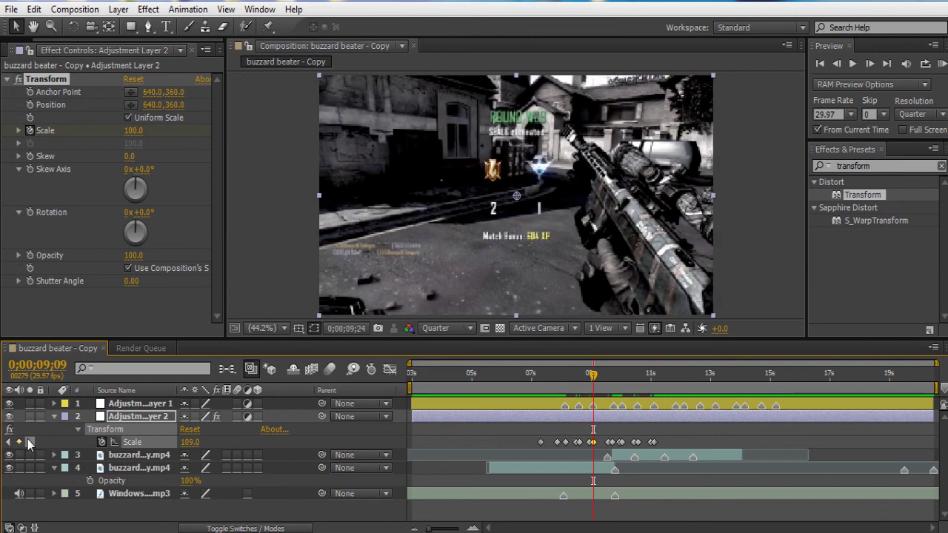
click(29, 442)
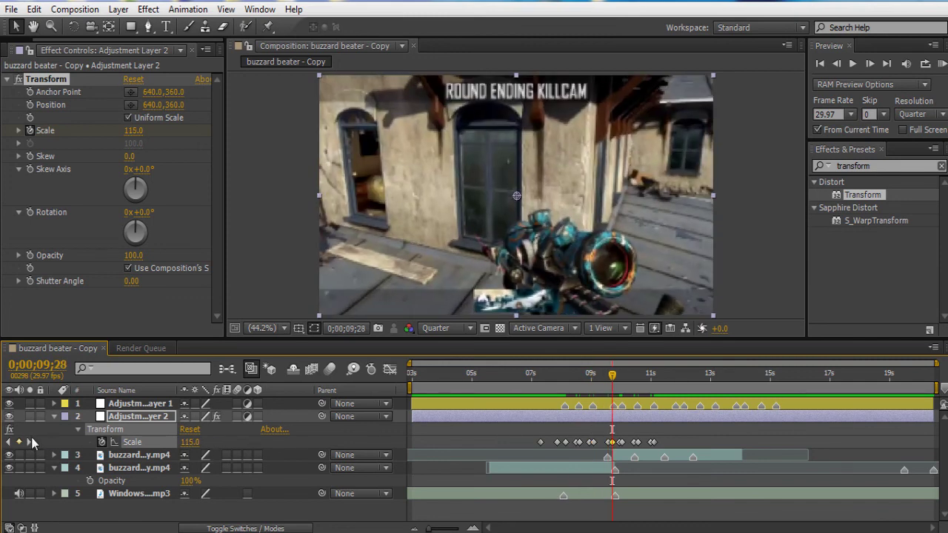
Set the Scale keyframe at 0;00;10;08 to 106
click(29, 442)
click(29, 442)
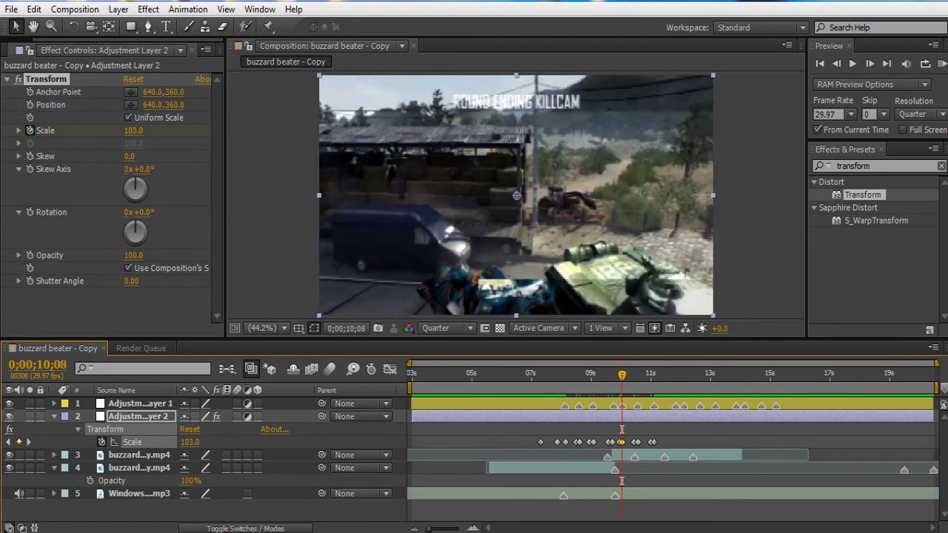
click(190, 442)
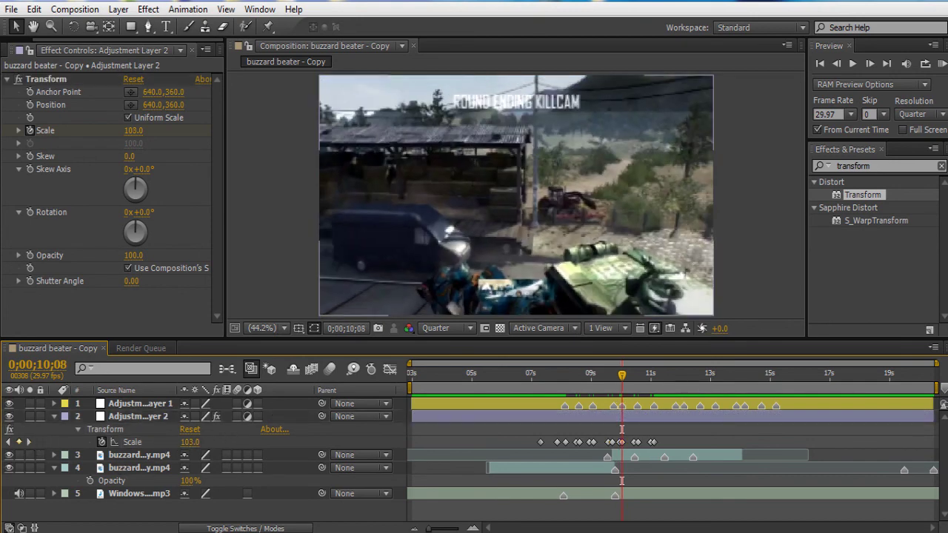
text(109)
key(Return)
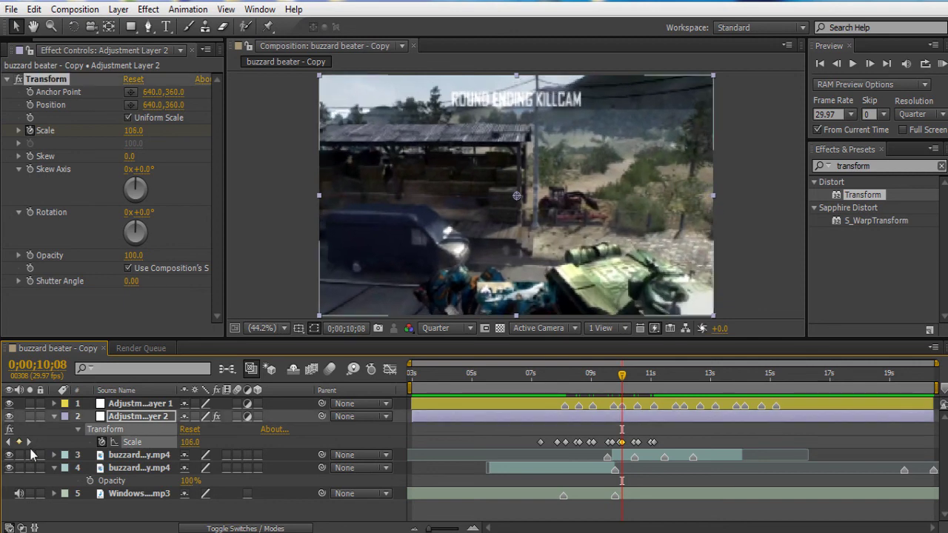
Paste the 100 Scale keyframe just ahead of the next beat marker and set Scale to 105 at 0;00;12;01
click(28, 442)
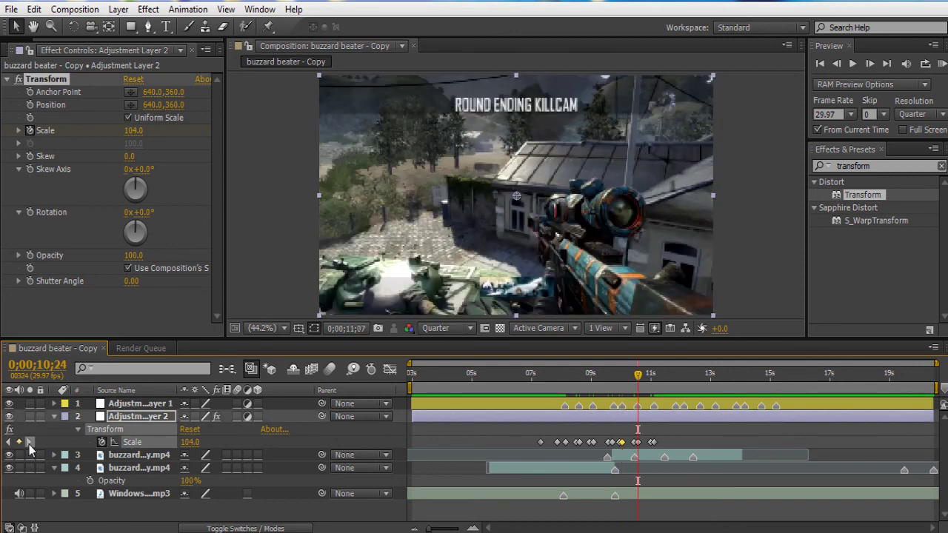
click(29, 442)
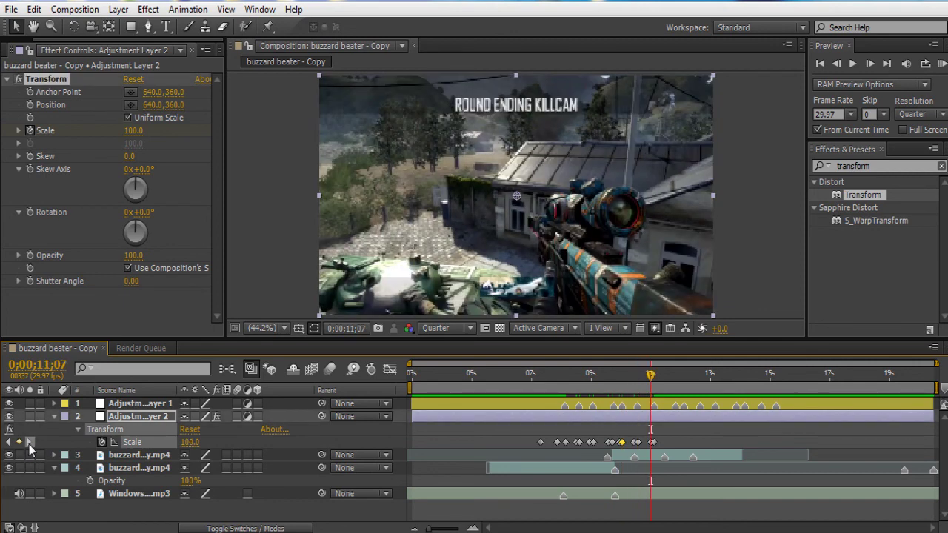
drag(656, 375, 677, 380)
key(ctrl+v)
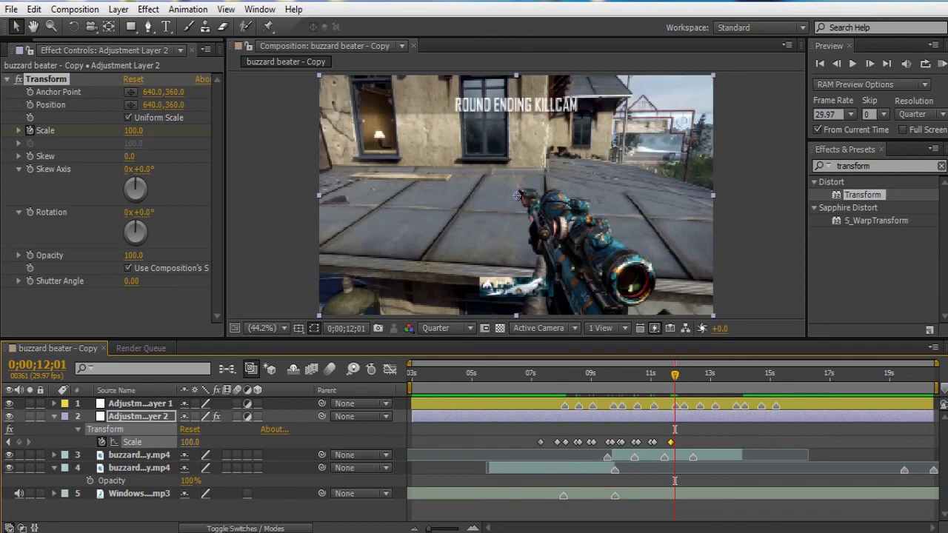
drag(191, 442, 194, 442)
Paste the 100 Scale keyframe at 0;00;12;08 and set Scale to 113 at 0;00;12;11
drag(674, 375, 685, 385)
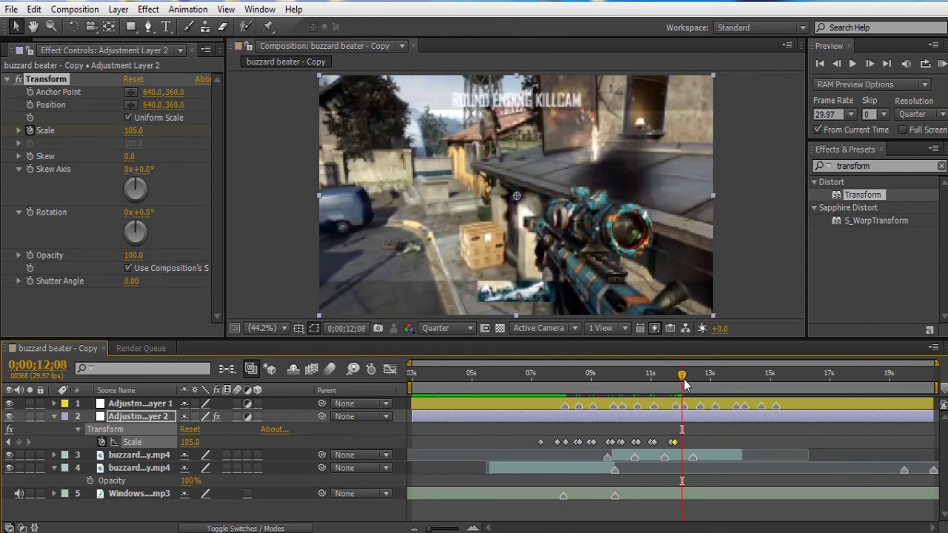
key(ctrl+v)
drag(684, 380, 687, 382)
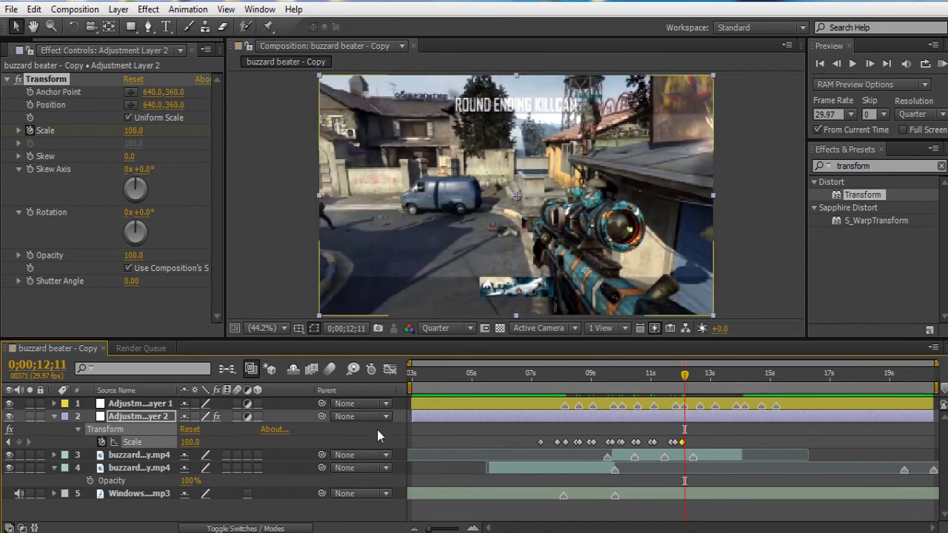
drag(190, 443, 198, 443)
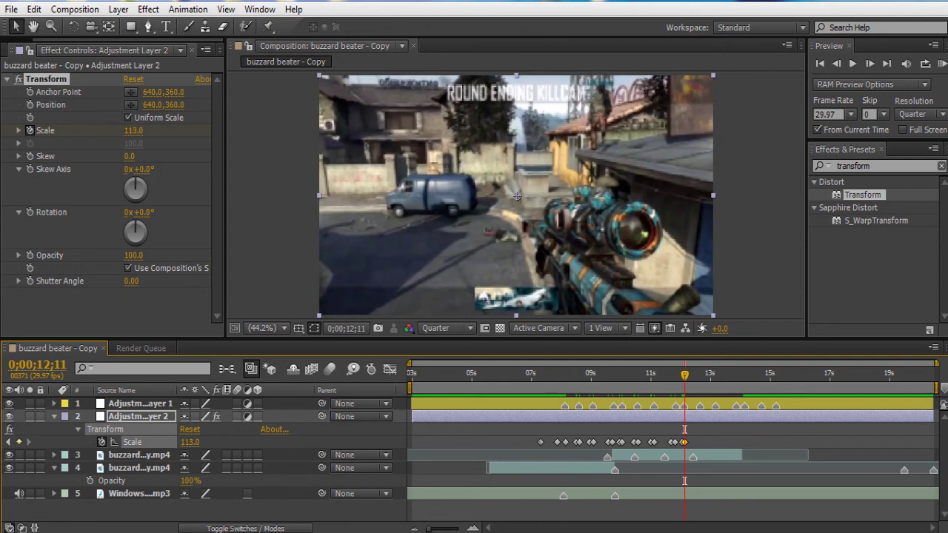
Copy a 100 Scale keyframe to 0;00;12;22 and set Scale to 105 at 0;00;12;27
click(695, 376)
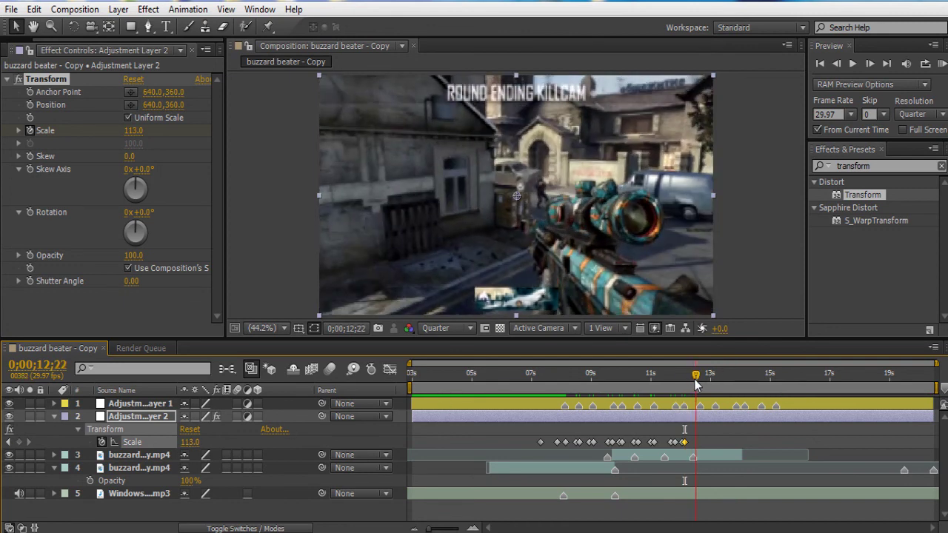
click(678, 443)
key(ctrl+c)
key(ctrl+v)
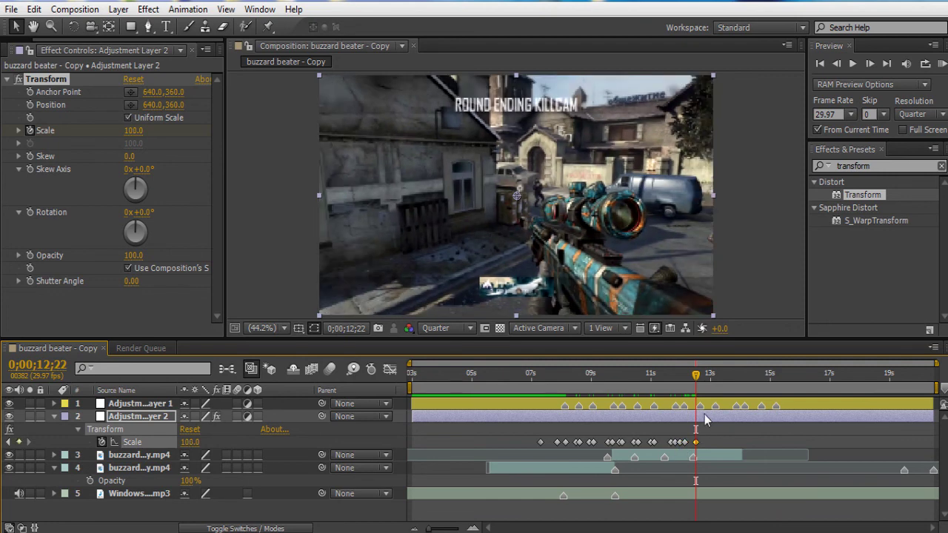
drag(697, 385, 701, 385)
drag(190, 442, 193, 442)
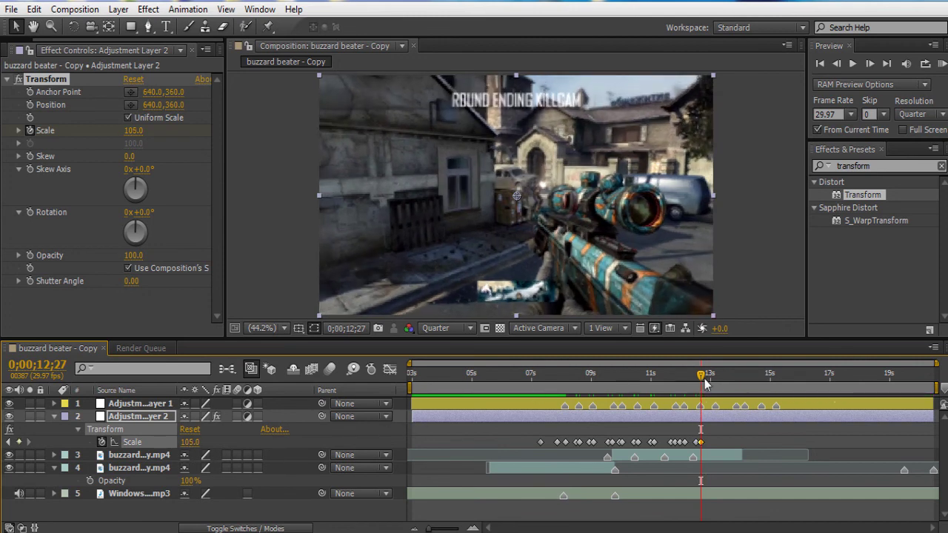
Add a beat pulse with Scale 104 at 0;00;13;11 and paste 100 Scale keyframes around the 0;00;14;02 beat
drag(702, 385, 717, 388)
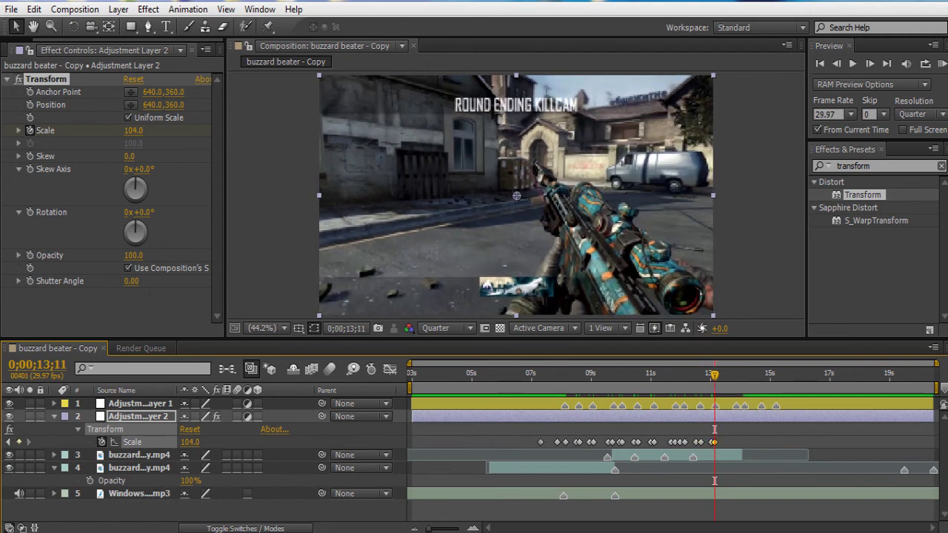
drag(715, 378, 736, 382)
key(ctrl+v)
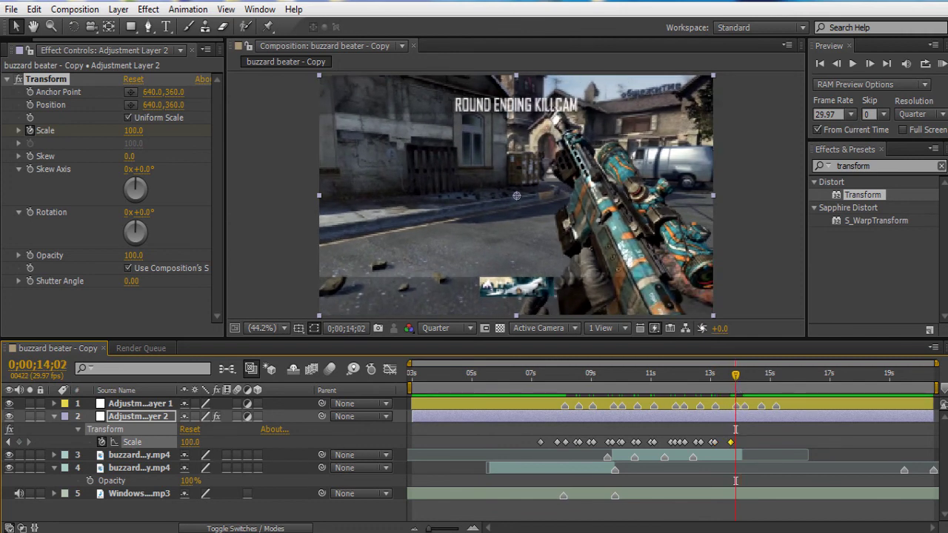
key(ctrl+v)
drag(730, 379, 453, 406)
key(ctrl+v)
Play a RAM preview of the beat pulses starting from 0;00;04;11
click(941, 64)
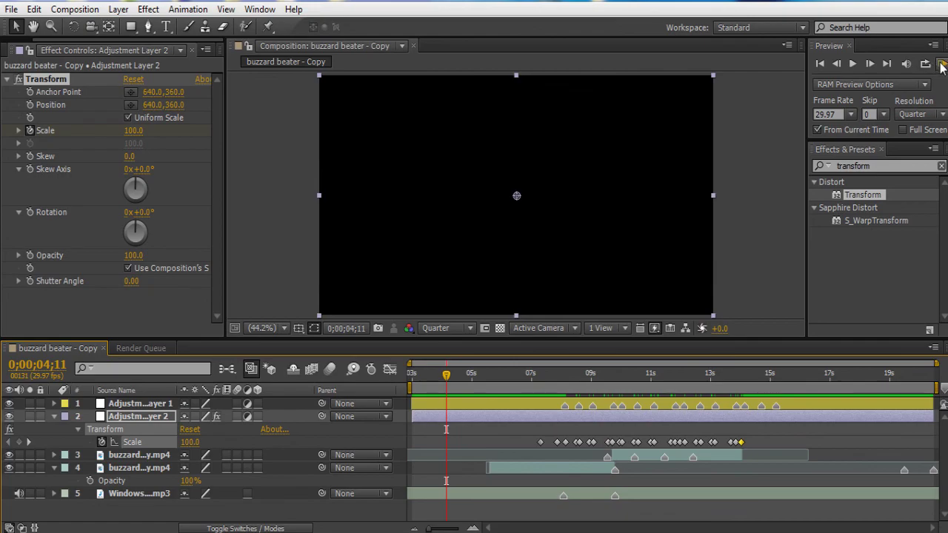
click(942, 67)
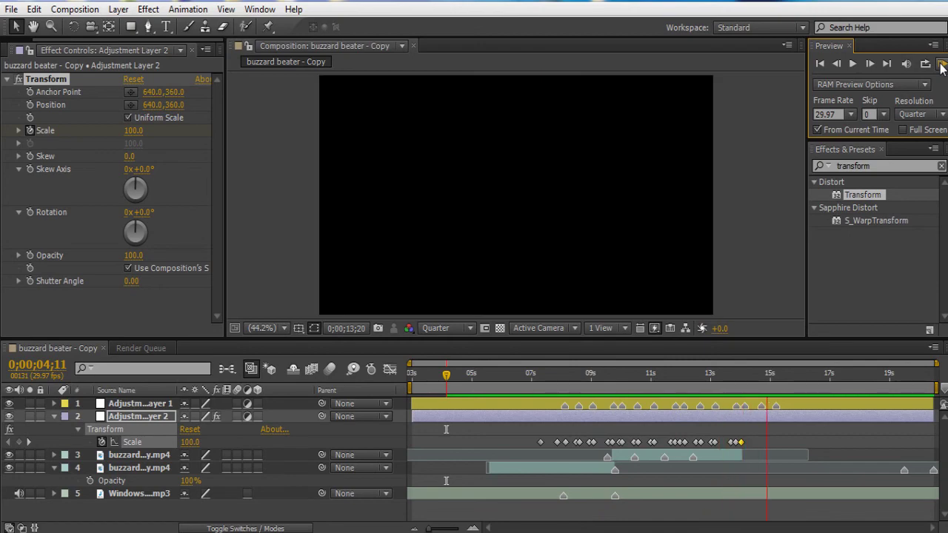
click(853, 65)
Move the 100 Scale keyframe closer to the peak at 0;00;09;28 and preview the pulse from 0;00;09;02
drag(583, 375, 612, 394)
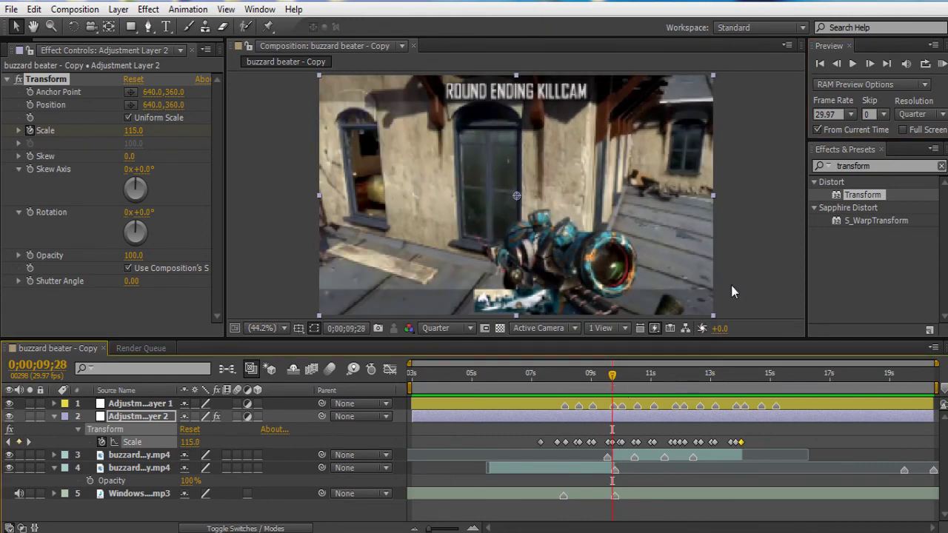
click(838, 65)
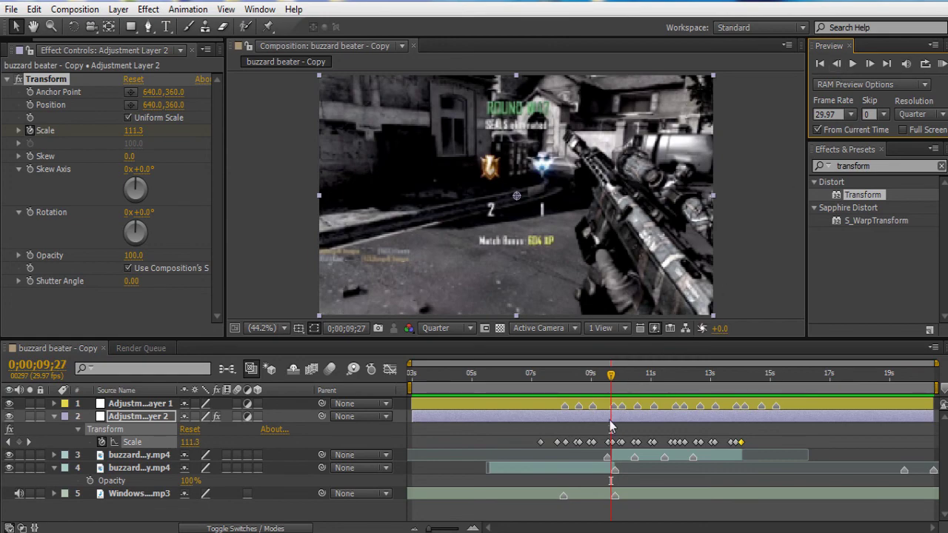
drag(606, 444, 610, 444)
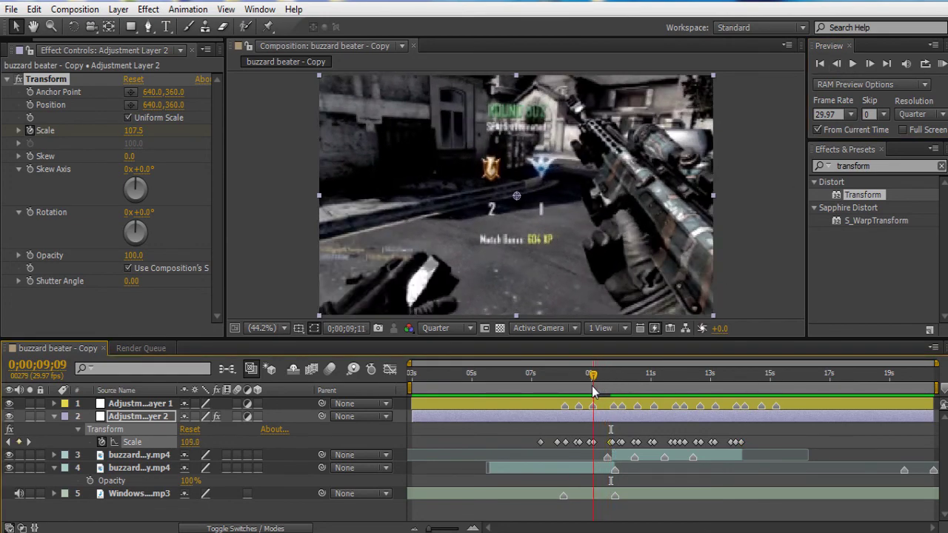
drag(592, 393, 586, 393)
click(941, 65)
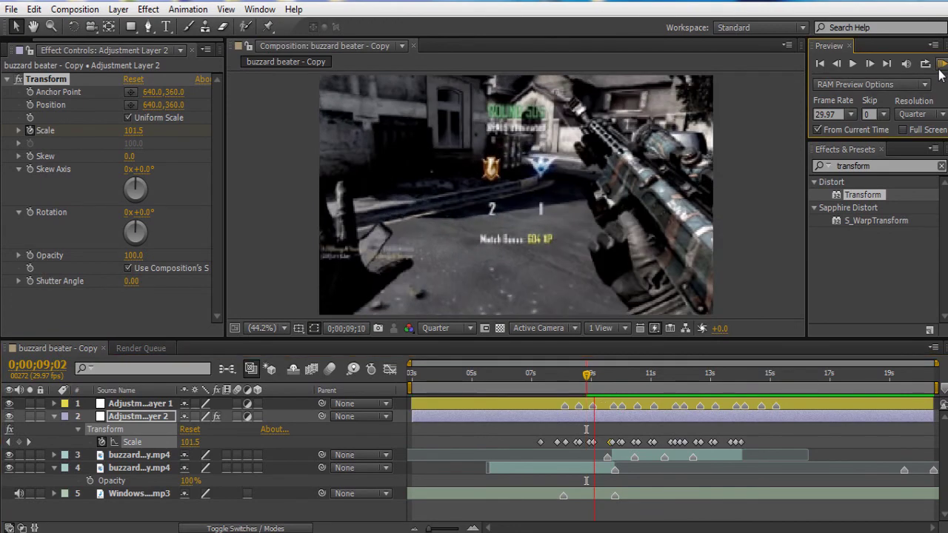
click(854, 65)
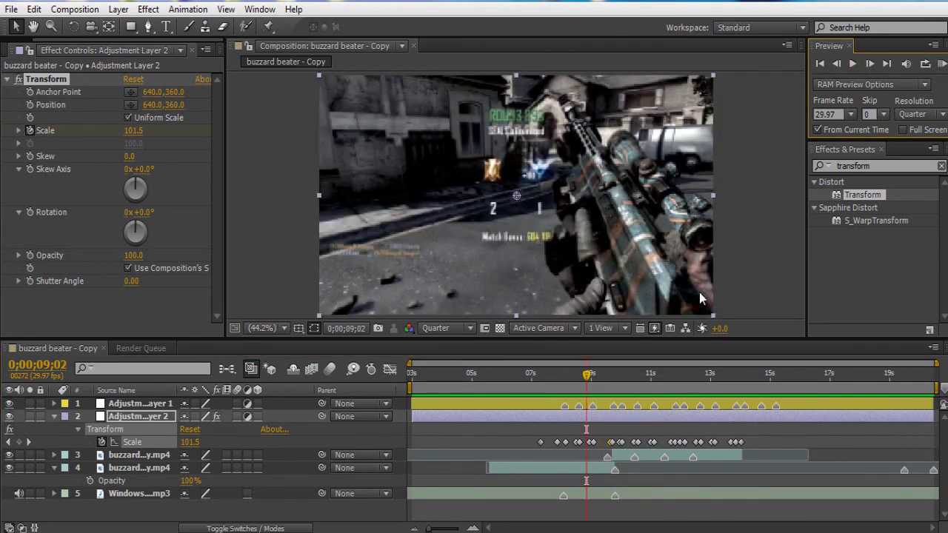
Set the Scale keyframe at 0;00;09;28 to 109 and preview the pulses from 0;00;05;02
click(619, 393)
drag(619, 392, 619, 392)
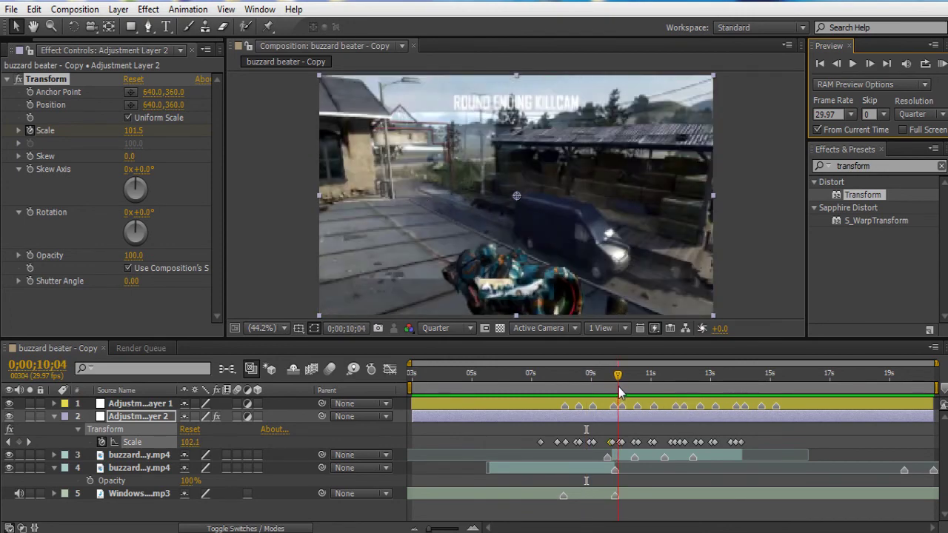
click(8, 442)
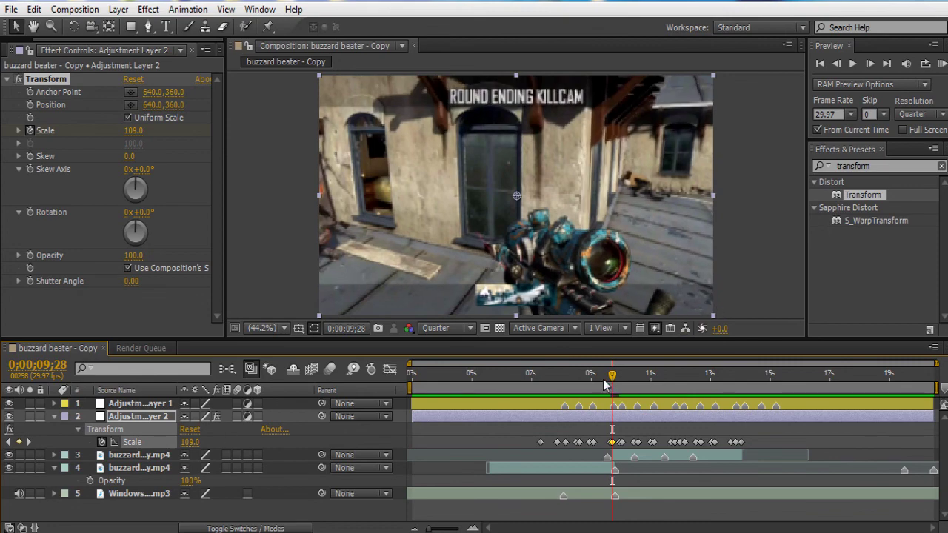
drag(605, 384, 466, 384)
click(942, 64)
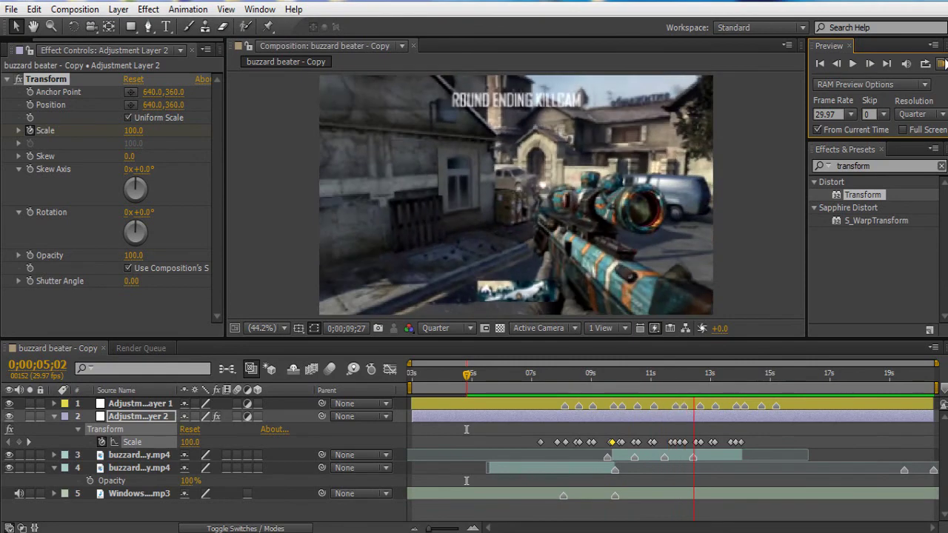
click(853, 65)
Pre-compose the two buzzard gameplay clips together into a single layer
drag(546, 376, 492, 433)
click(152, 457)
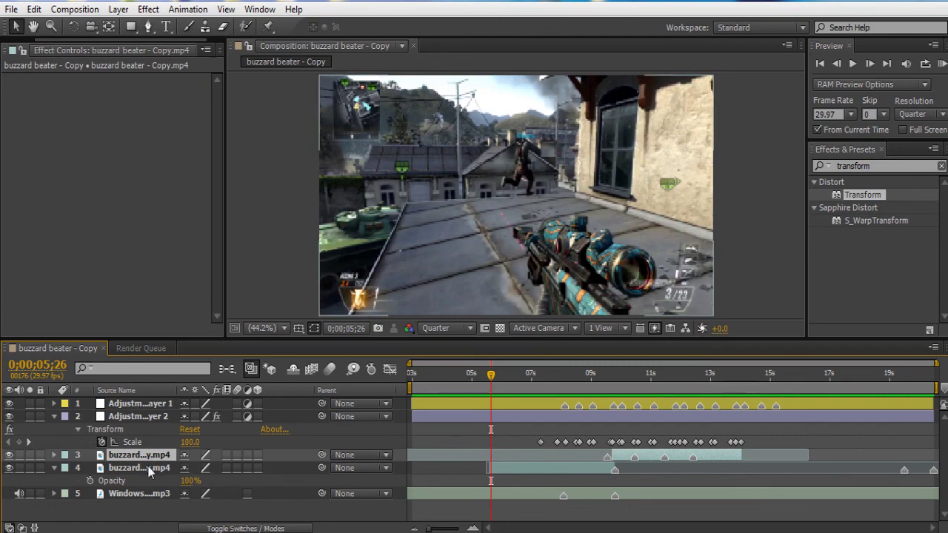
ctrl+click(164, 469)
right_click(160, 466)
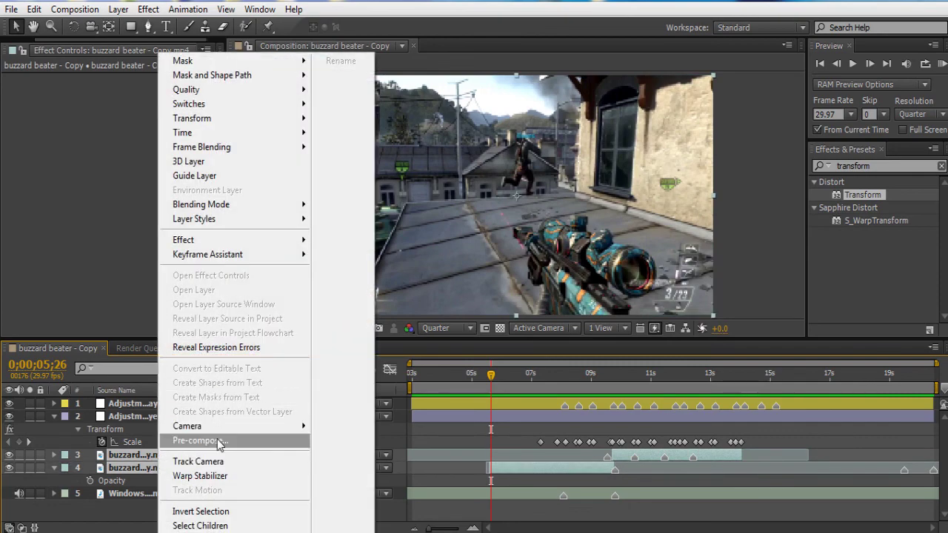
click(218, 441)
click(180, 172)
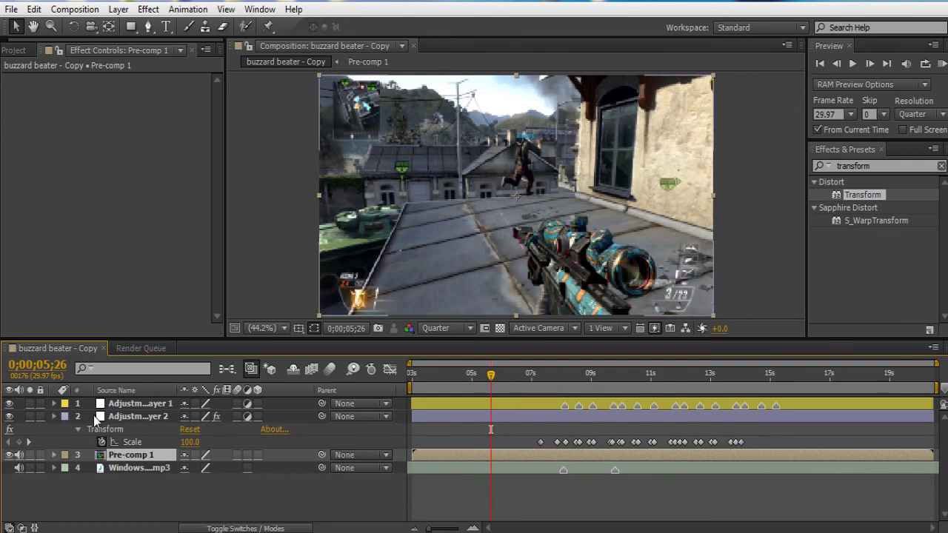
Find the wiggle presets and apply ES Wiggle to the pre-composed clip layer
click(54, 416)
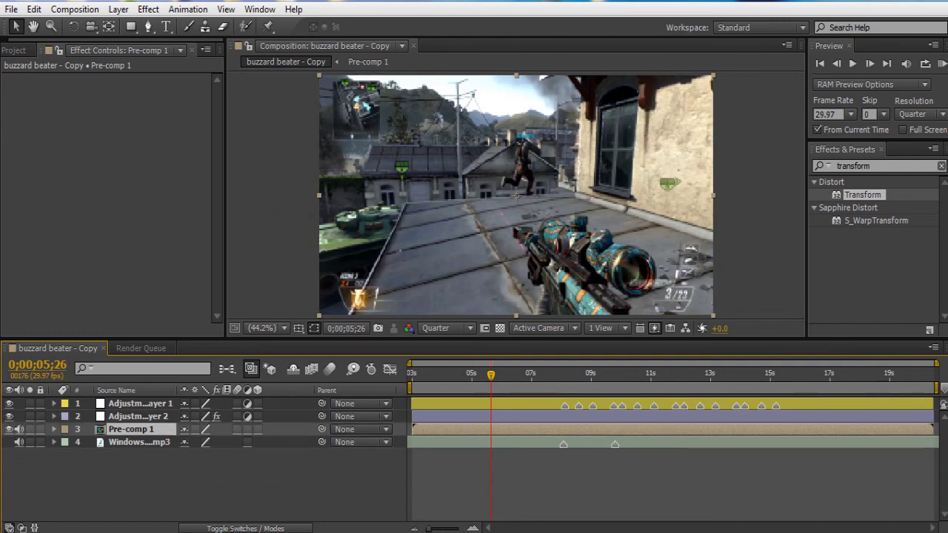
key(ctrl+5)
text(wiggl)
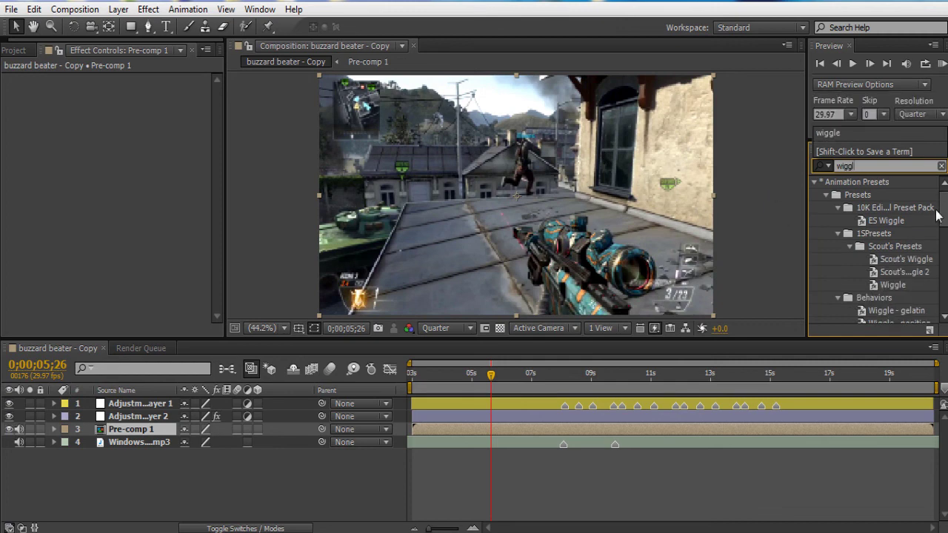
drag(946, 220, 946, 224)
drag(891, 201, 611, 428)
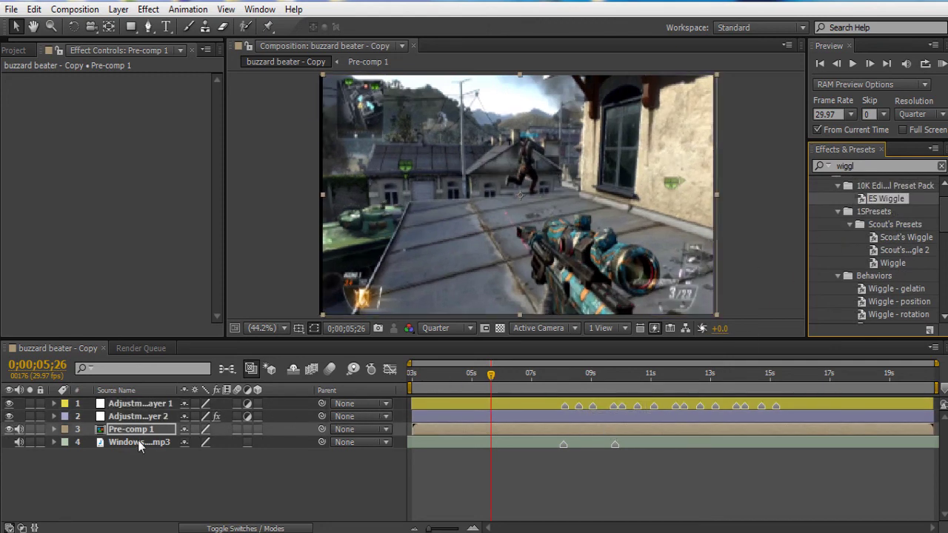
Set the pre-comp layer's Scale to 107% and preview the wiggling montage from 0;00;05;26
key(s)
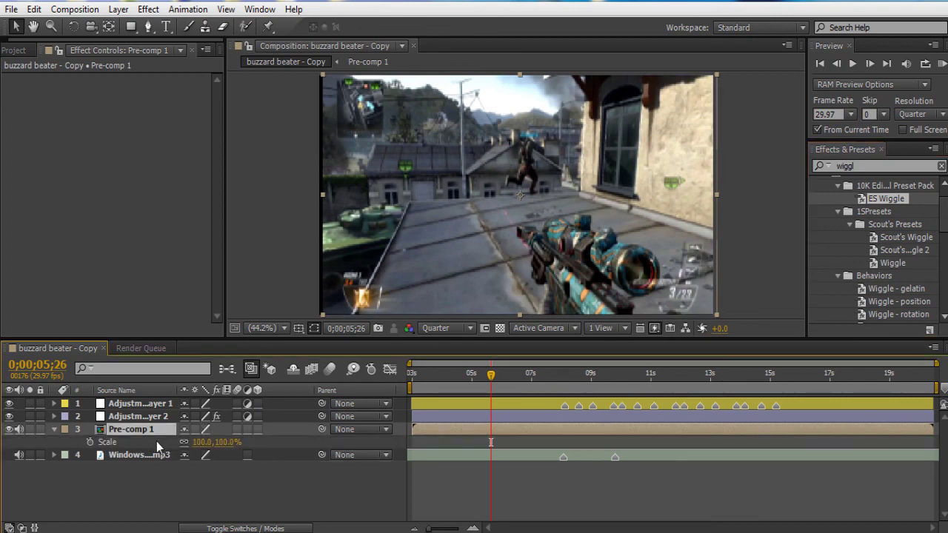
drag(205, 442, 209, 442)
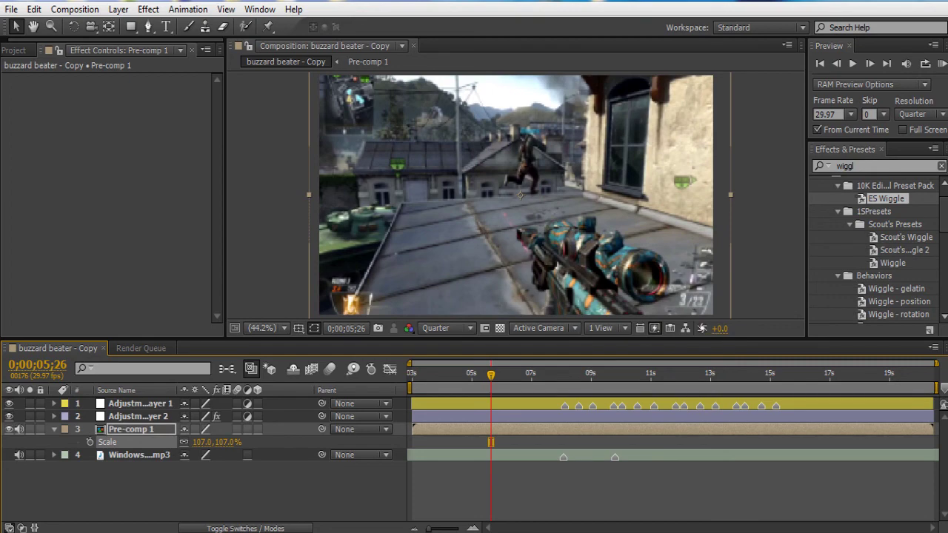
click(942, 65)
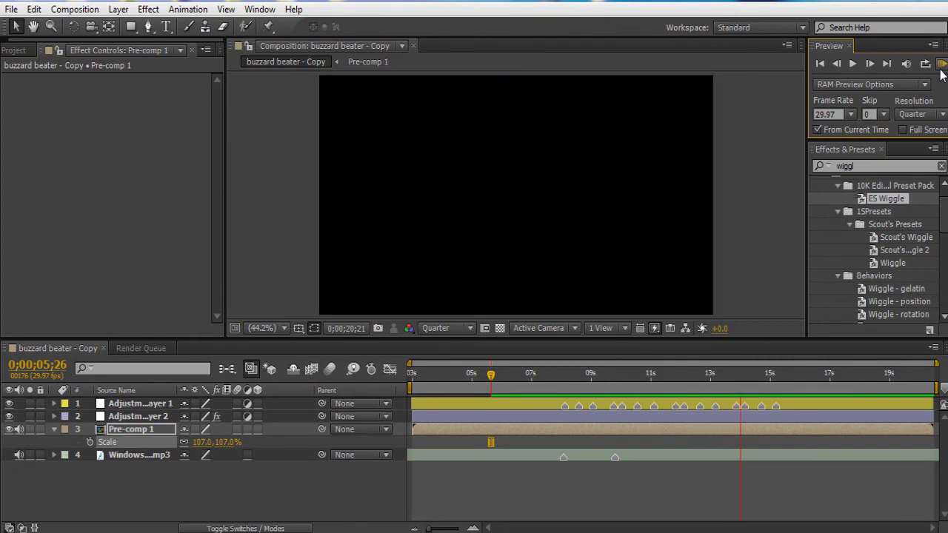
click(854, 65)
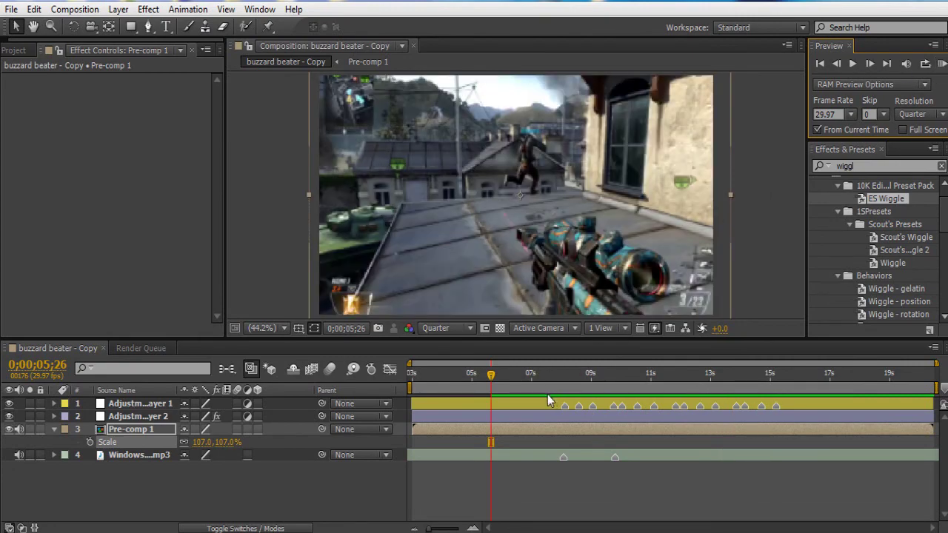
drag(566, 386, 528, 409)
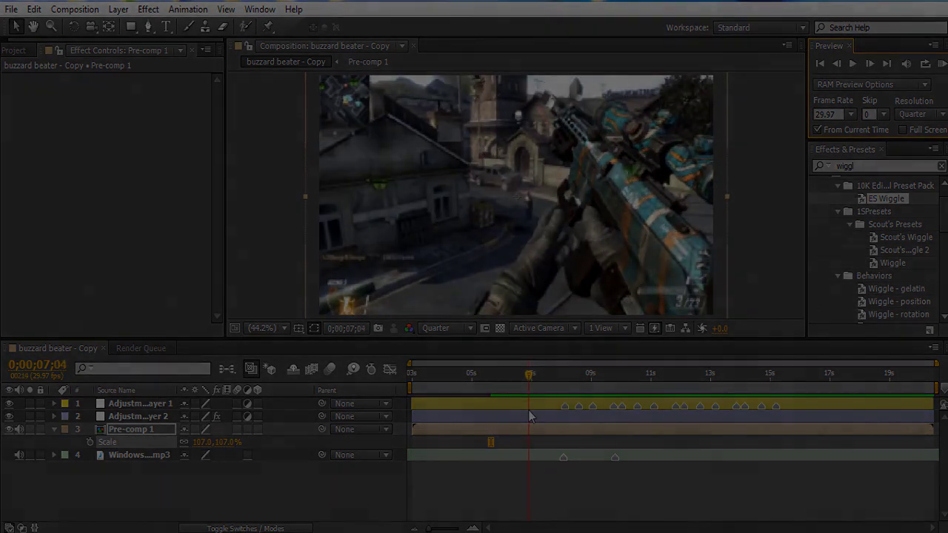